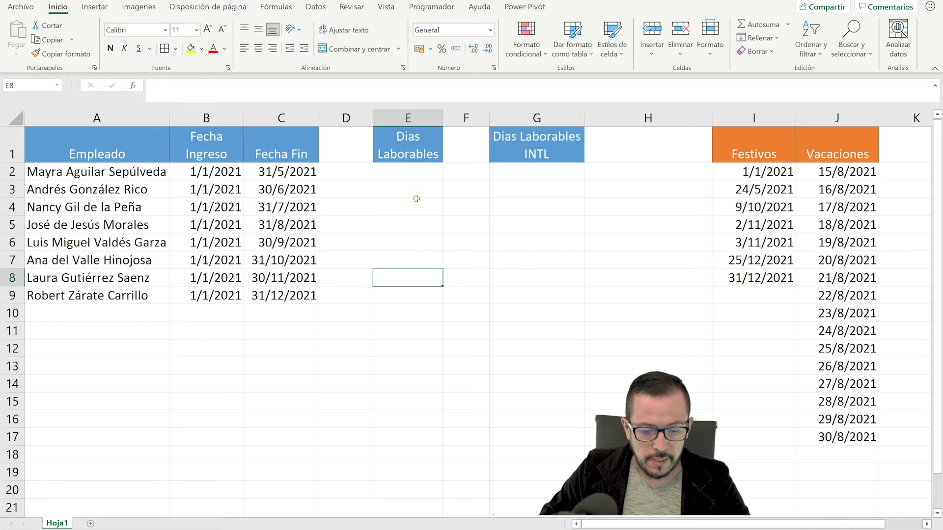
Review the employee table, highlighting the names and the Fecha Ingreso dates in column B
click(419, 184)
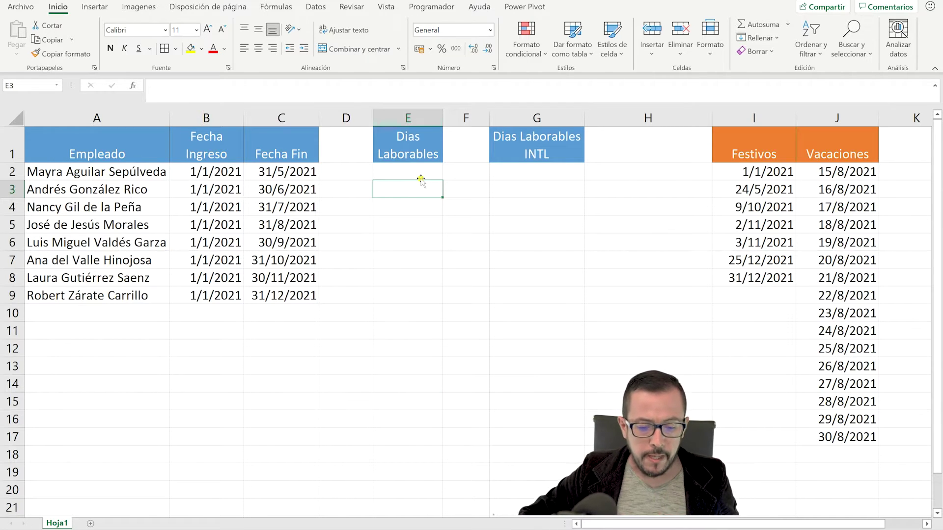
click(212, 150)
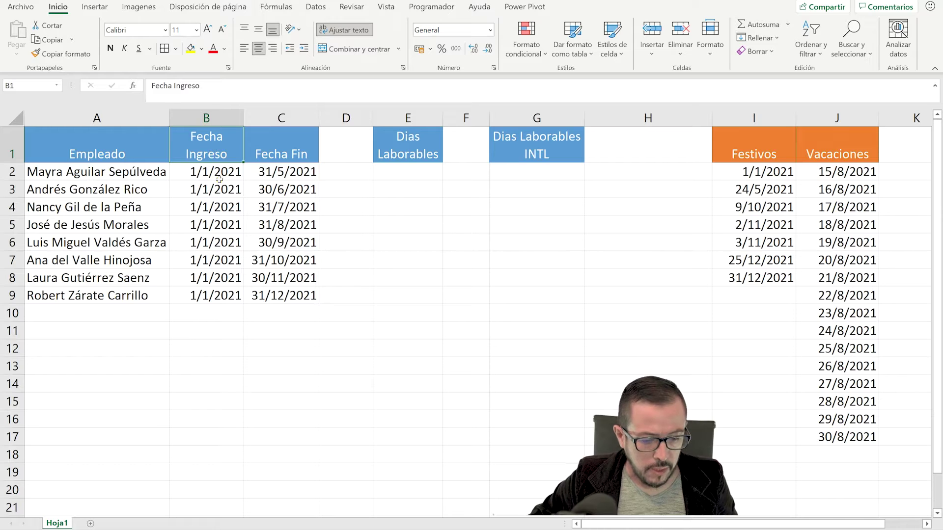
mouse_move(135, 136)
mouse_down()
mouse_move(216, 147)
mouse_move(285, 216)
mouse_move(290, 315)
mouse_up()
click(194, 188)
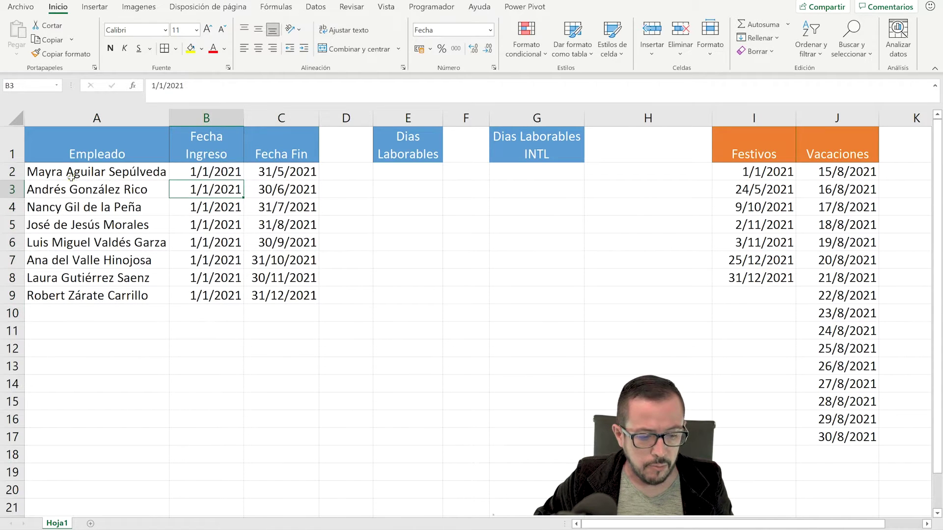
drag(71, 178, 216, 295)
click(210, 173)
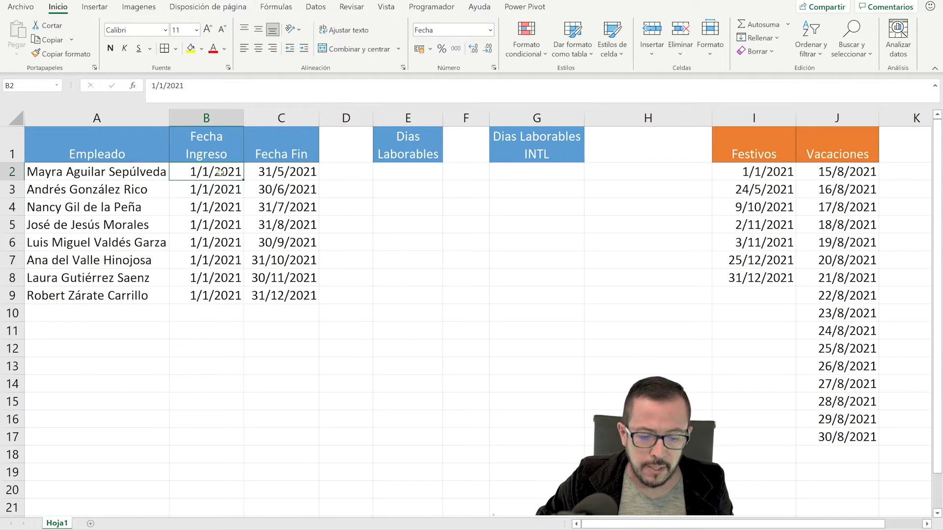
drag(220, 173, 219, 295)
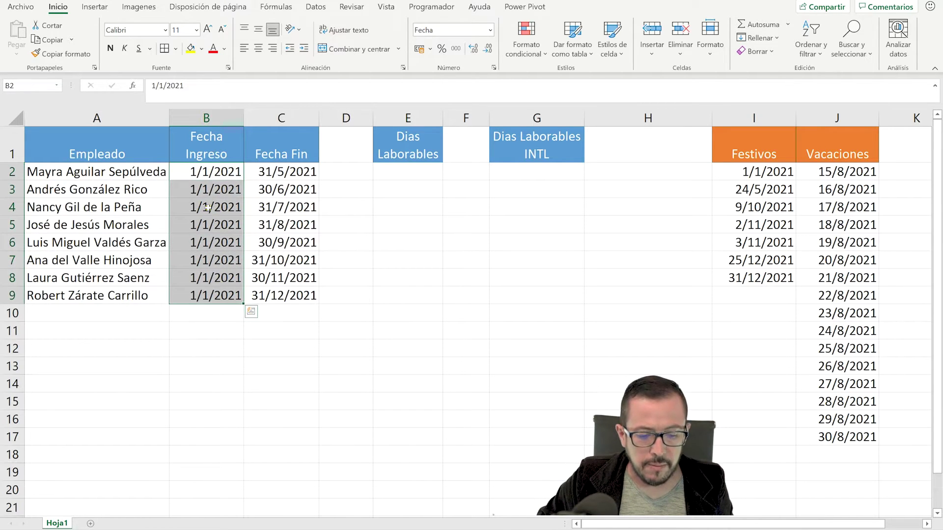
drag(206, 172, 206, 295)
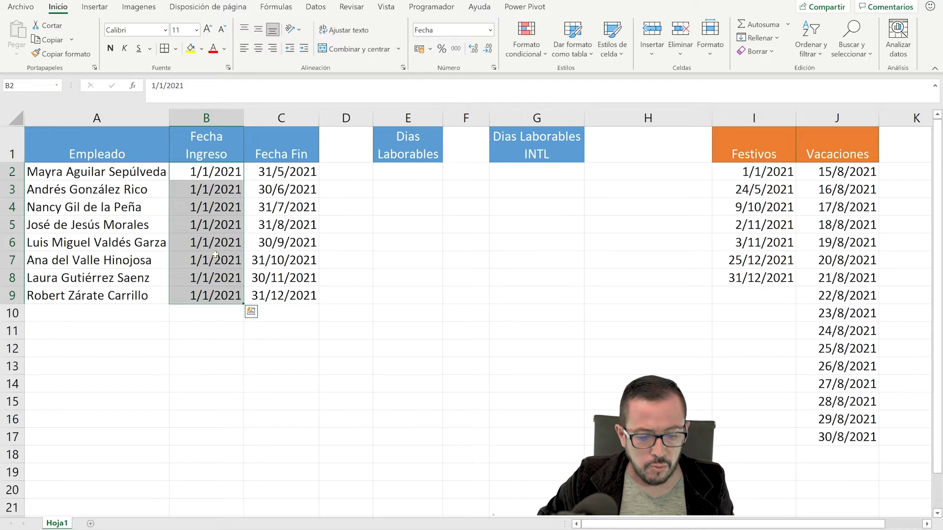
click(200, 172)
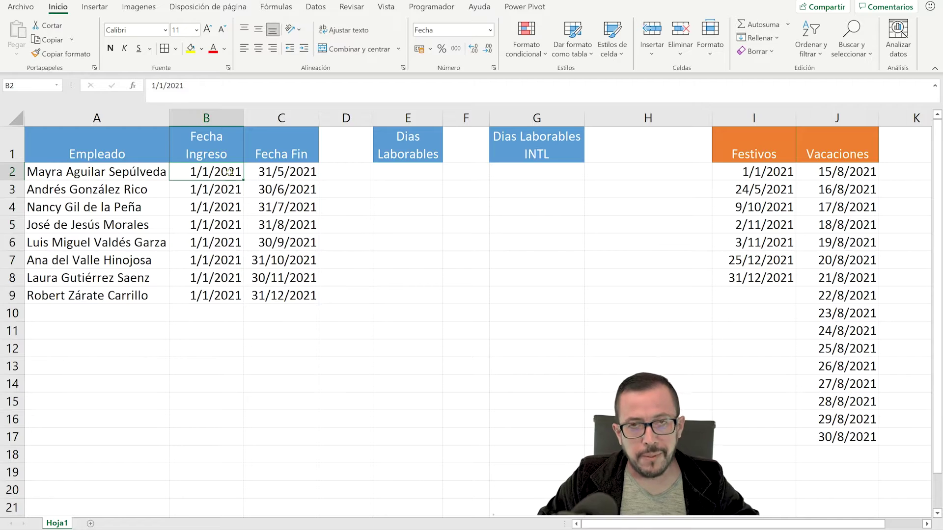
drag(232, 174, 231, 293)
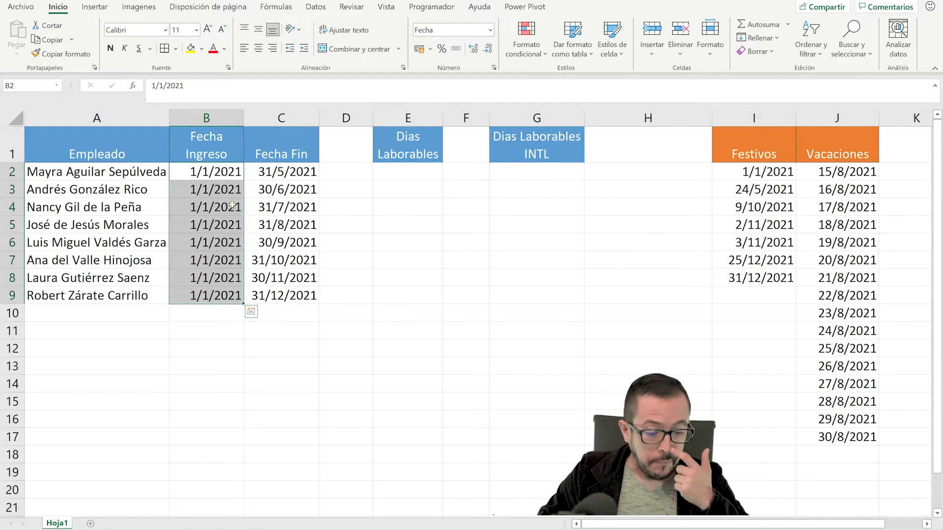
Step through the Fecha Fin end dates from C2 down to C9
click(290, 161)
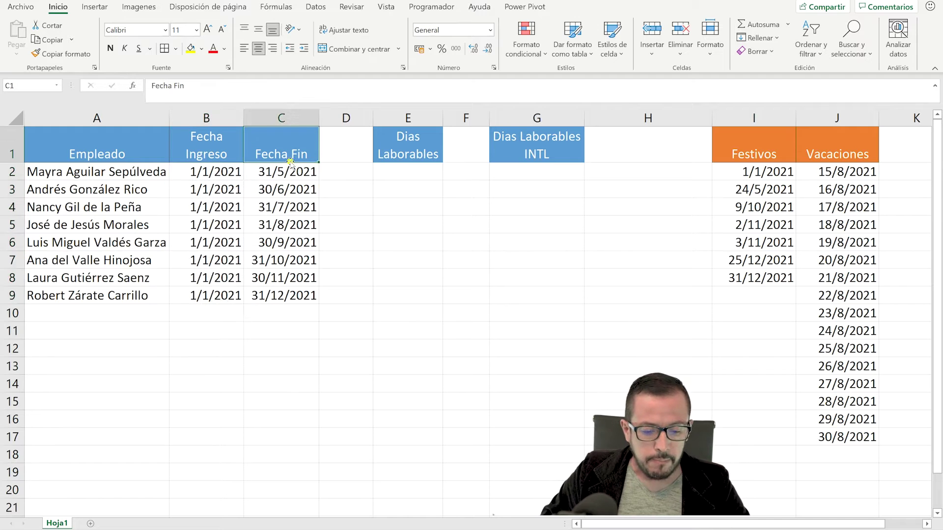
drag(294, 171, 287, 294)
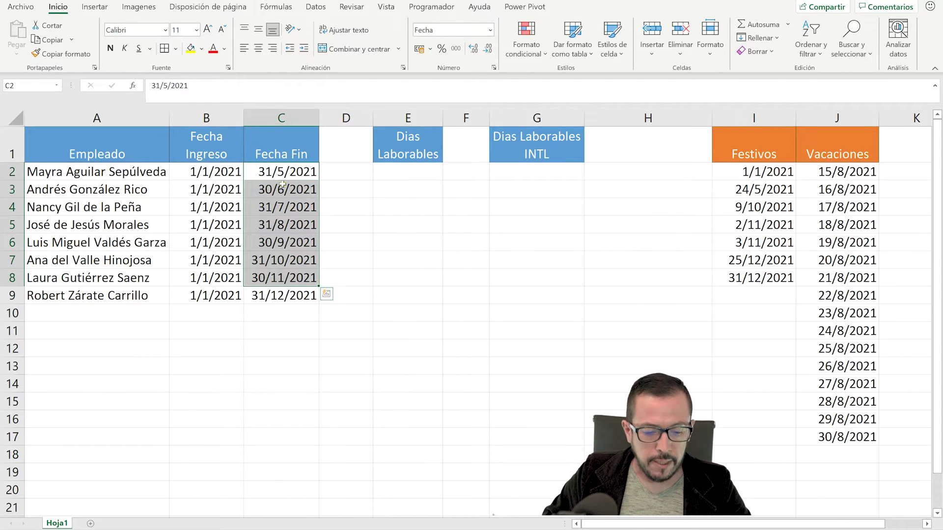
click(285, 169)
click(286, 189)
click(288, 172)
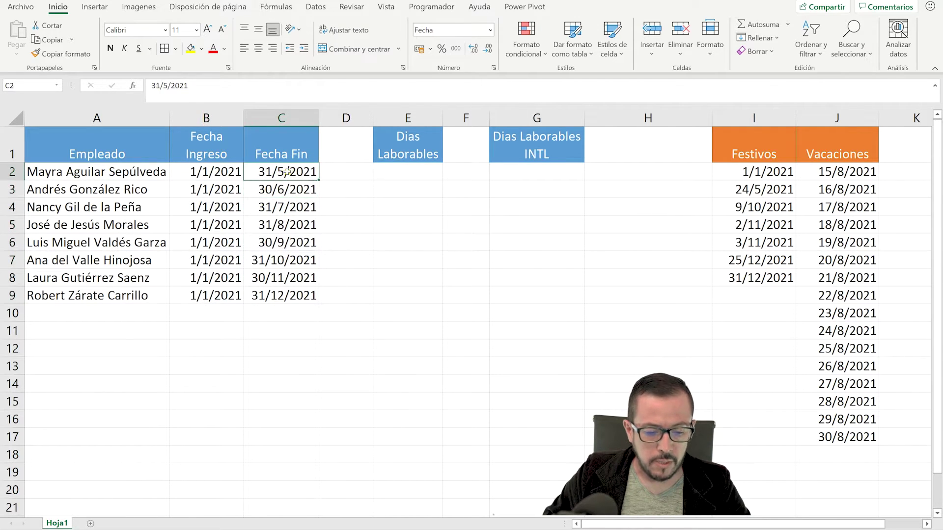
click(287, 188)
click(288, 208)
click(288, 227)
click(289, 243)
click(289, 260)
click(287, 277)
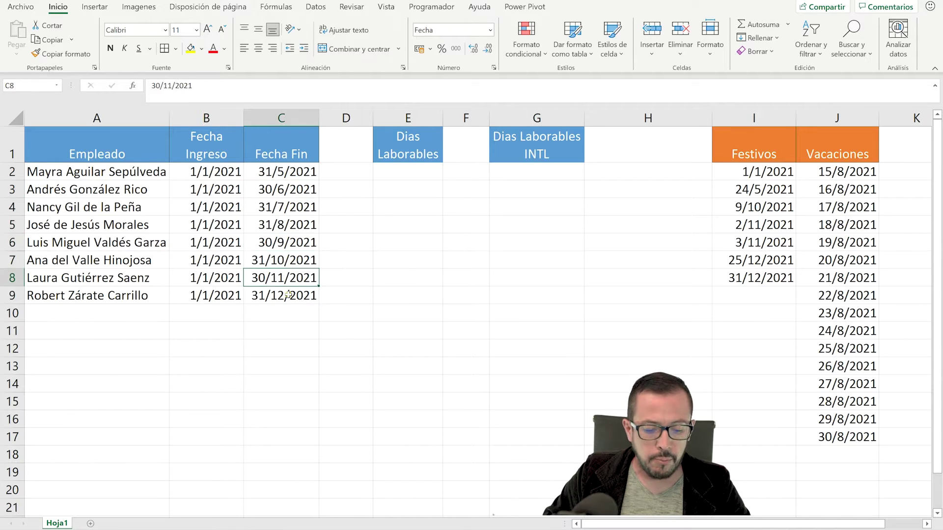
click(290, 290)
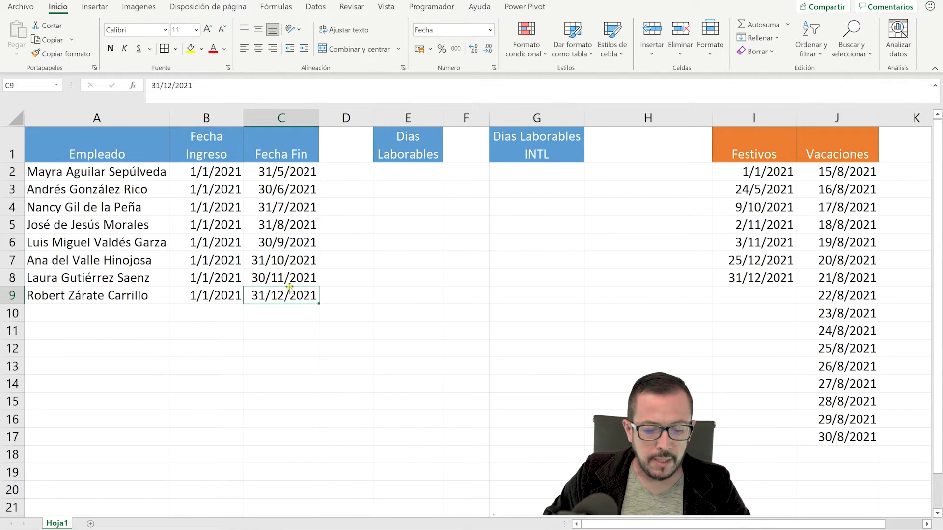
click(284, 171)
Point out the empty result cells E2:E9 and G2, and the holiday and vacation date lists
drag(228, 175, 221, 244)
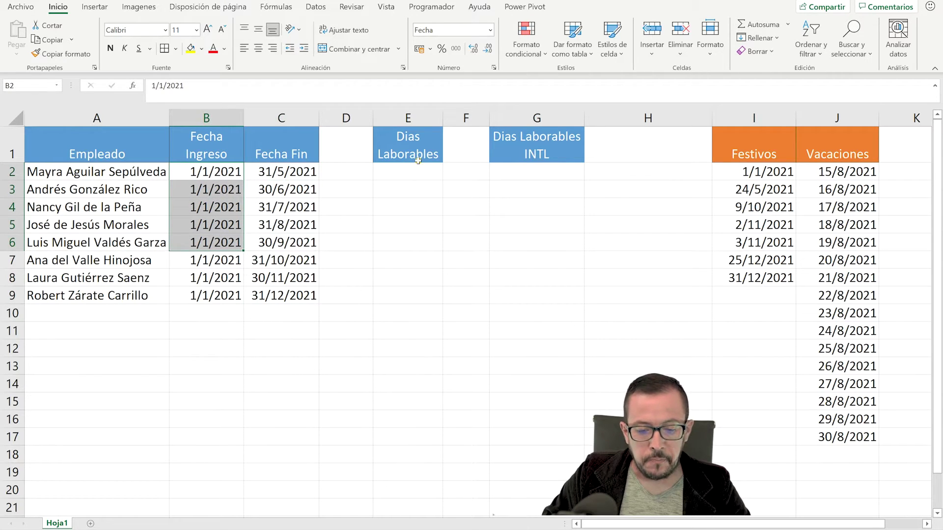
drag(412, 167, 415, 294)
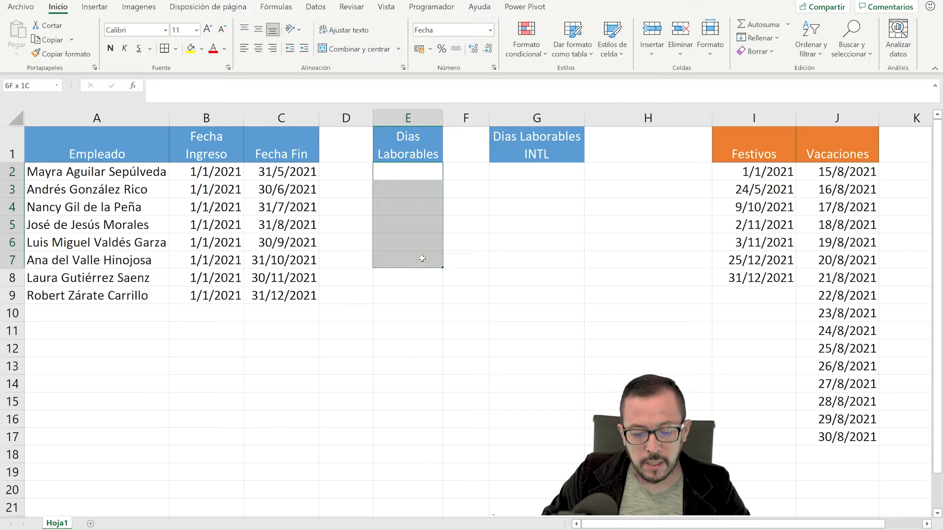
click(404, 174)
drag(405, 171, 420, 291)
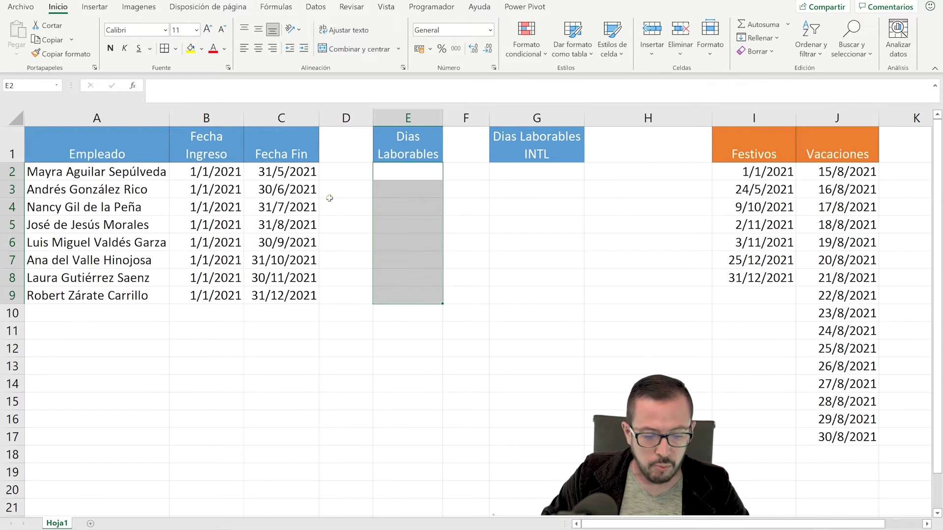
click(201, 173)
click(560, 171)
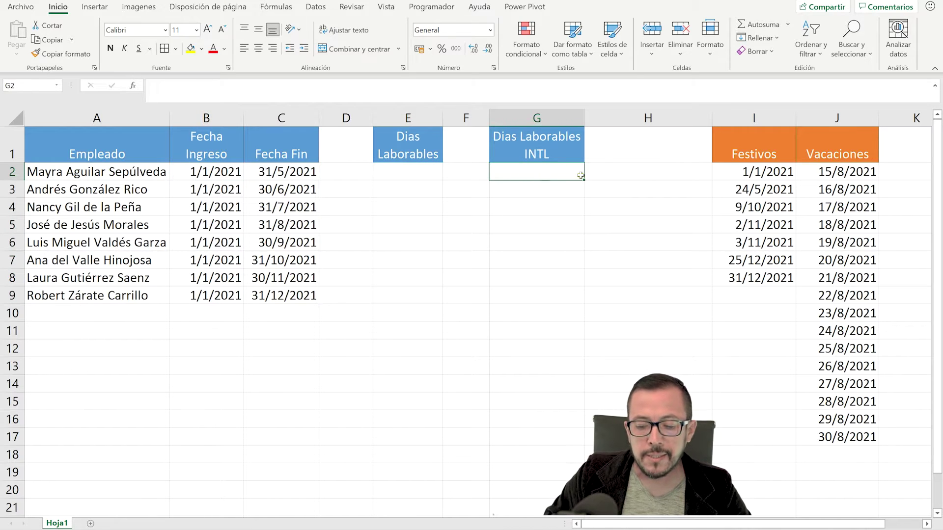
drag(770, 165, 843, 432)
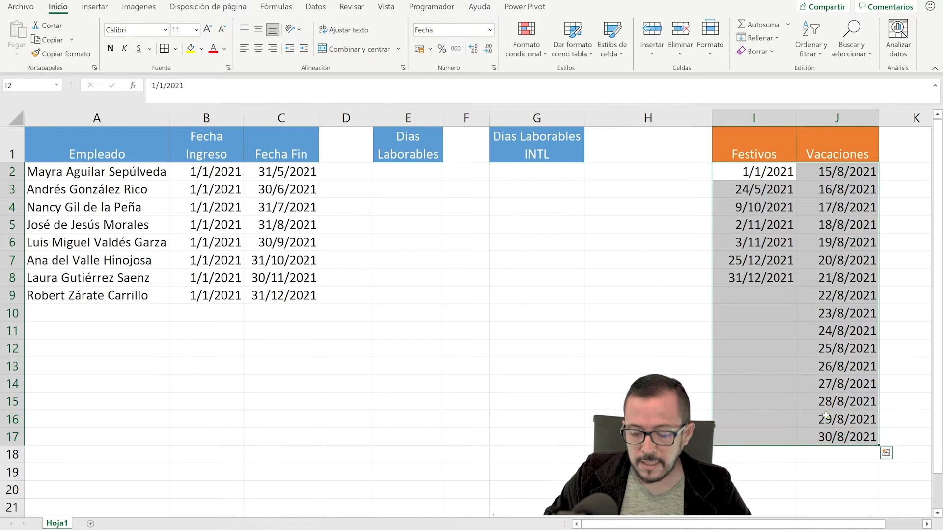
click(835, 432)
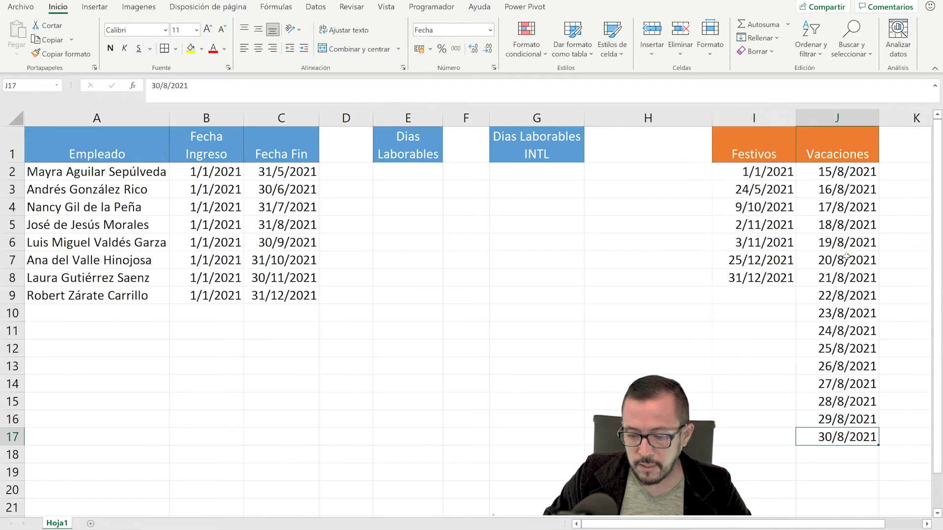
Vertically centre the Festivos and Vacaciones headers in I1:J1 with Middle Align
click(830, 155)
drag(768, 144, 831, 148)
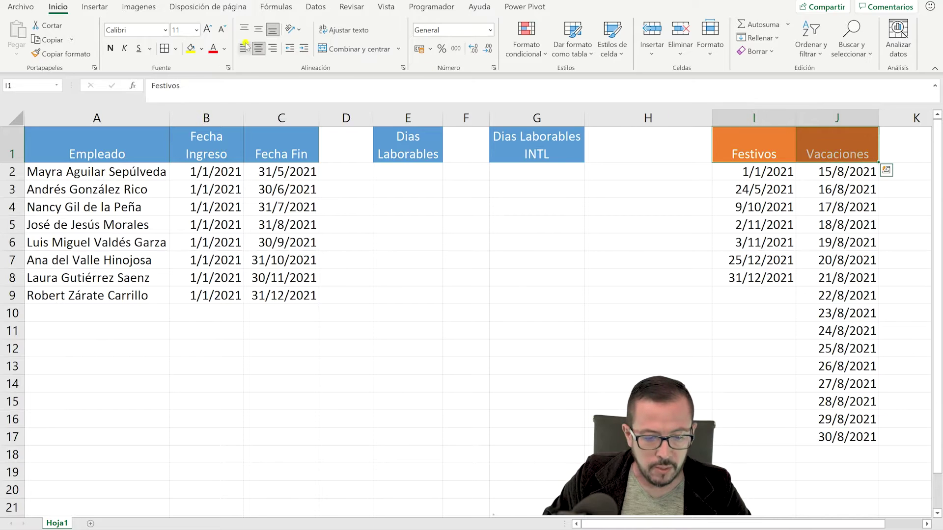
click(259, 30)
click(846, 153)
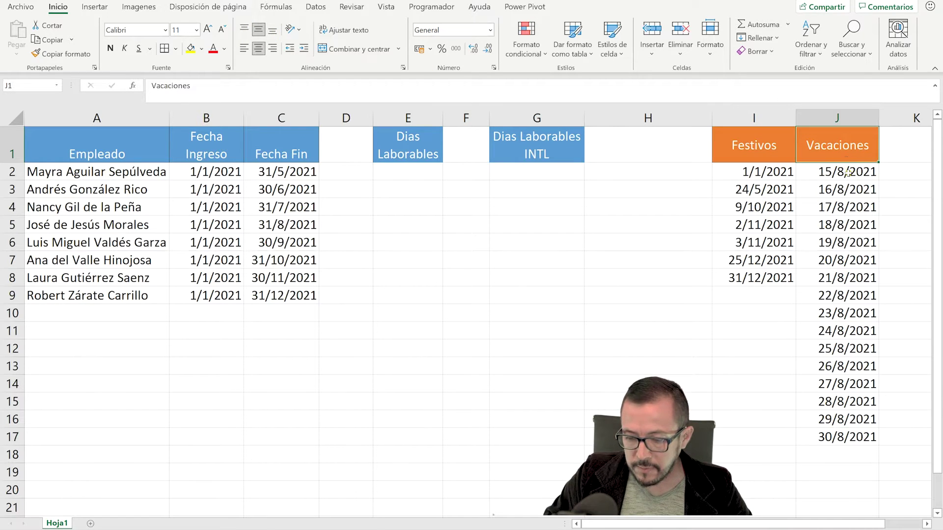
click(847, 172)
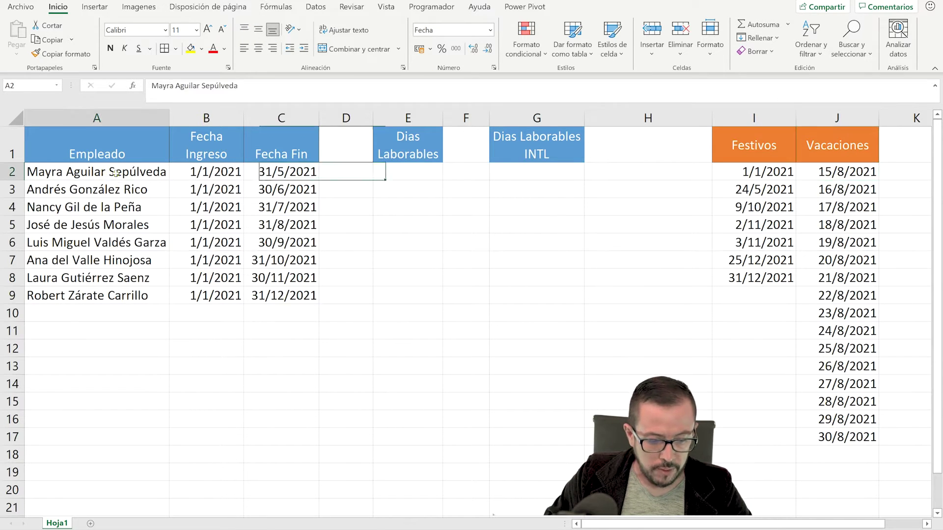
Highlight the vacation date range J2:J17
drag(103, 175, 226, 295)
drag(827, 173, 852, 435)
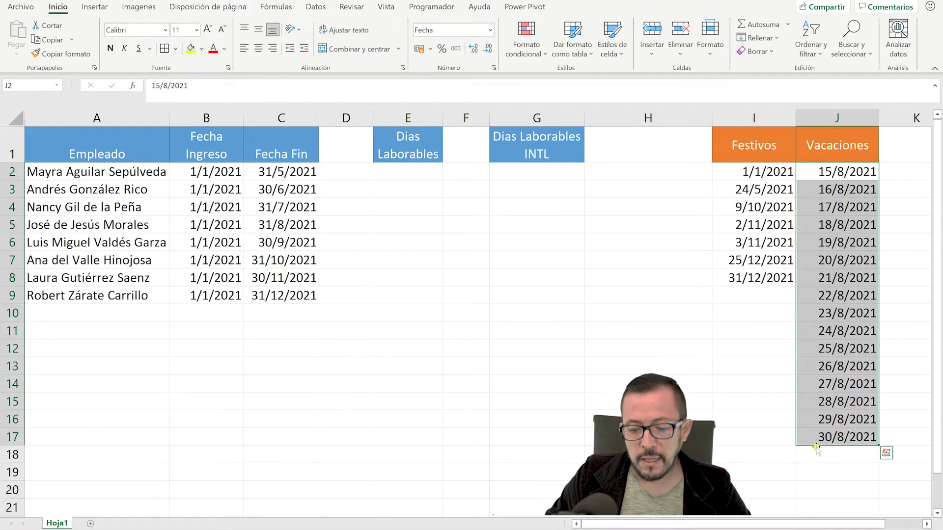
click(827, 174)
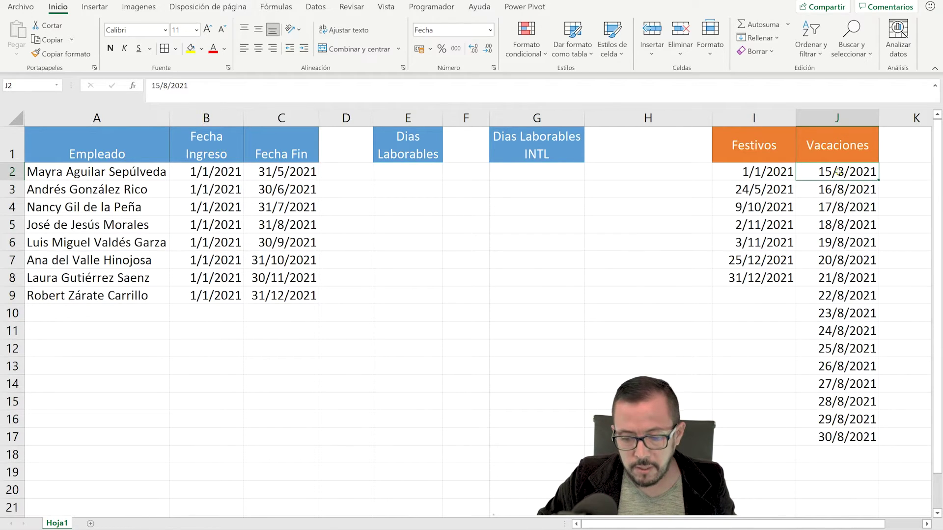
drag(839, 172, 841, 437)
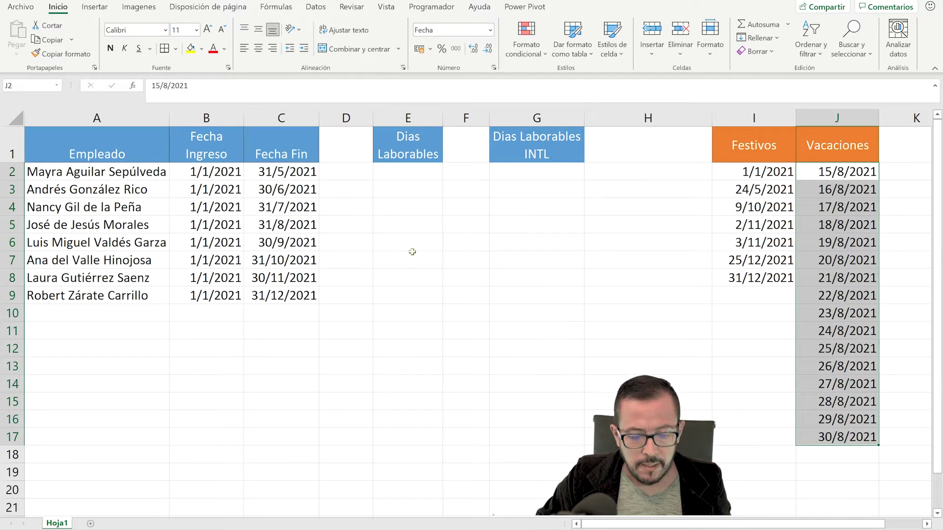
Apply the Entrada cell style to the Festivos header
click(767, 152)
click(614, 47)
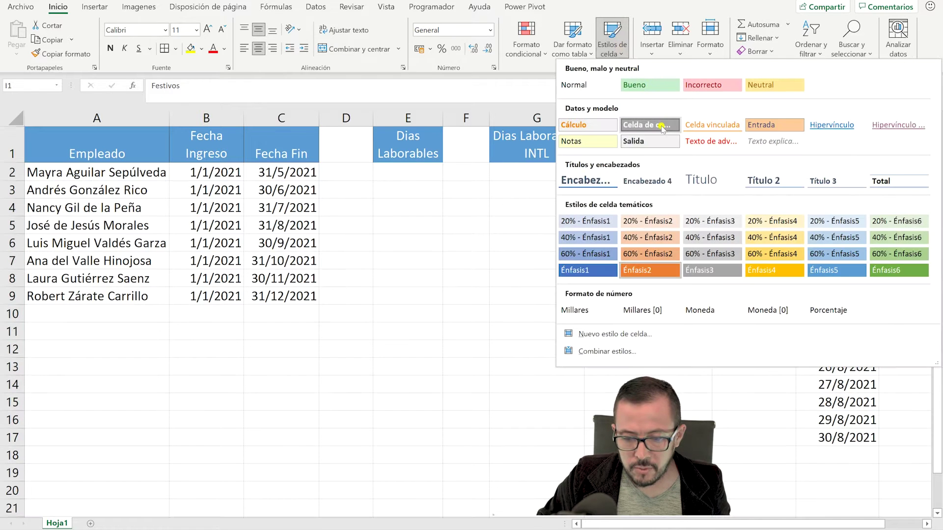
click(765, 126)
Review the Festivos holidays in I2:I8, including 24/5, 2/11, 25/12 and 31/12/2021
drag(770, 173, 775, 281)
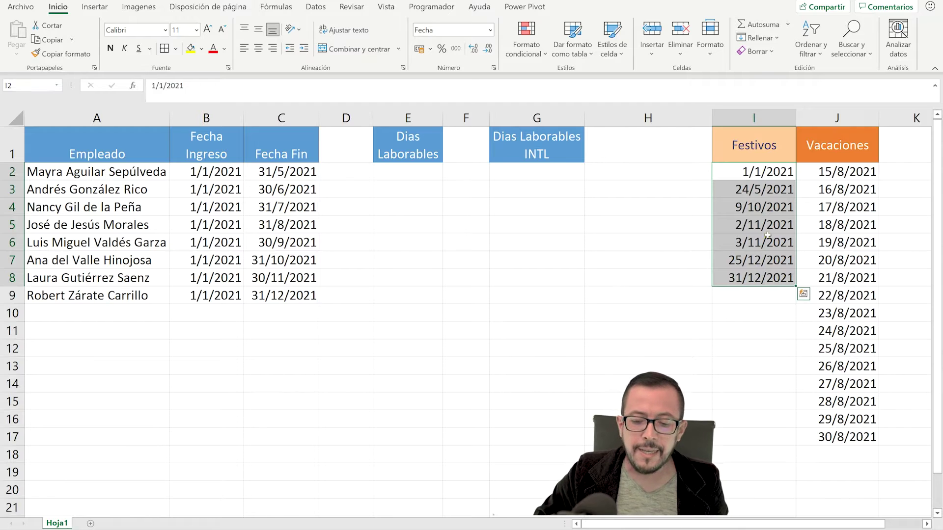
click(762, 177)
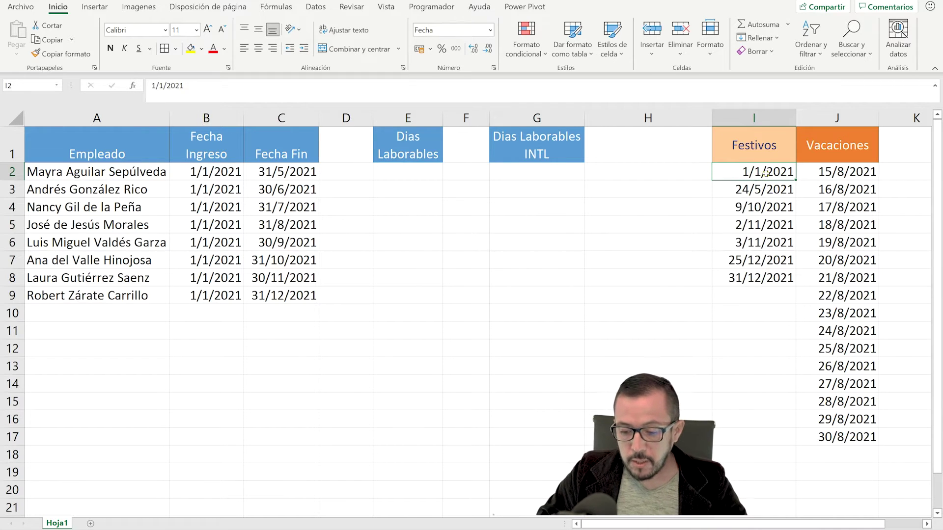
click(759, 192)
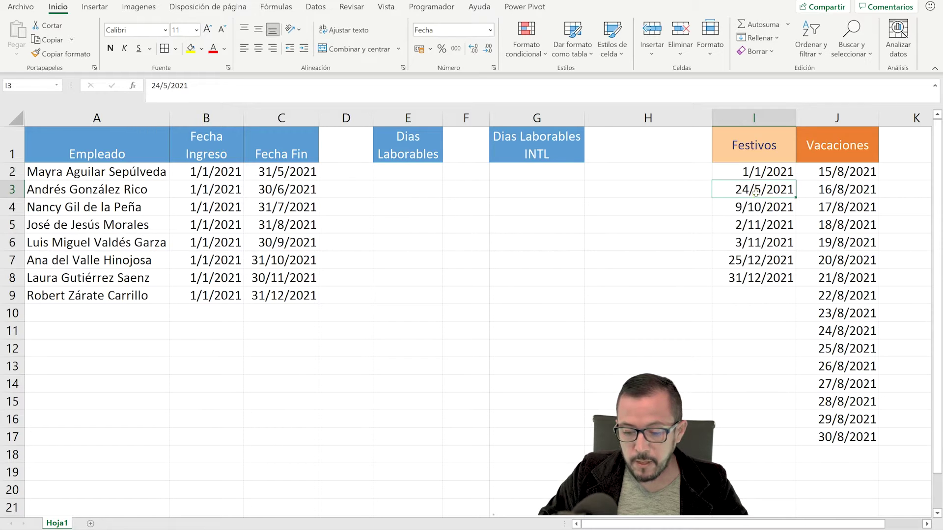
drag(756, 192, 756, 201)
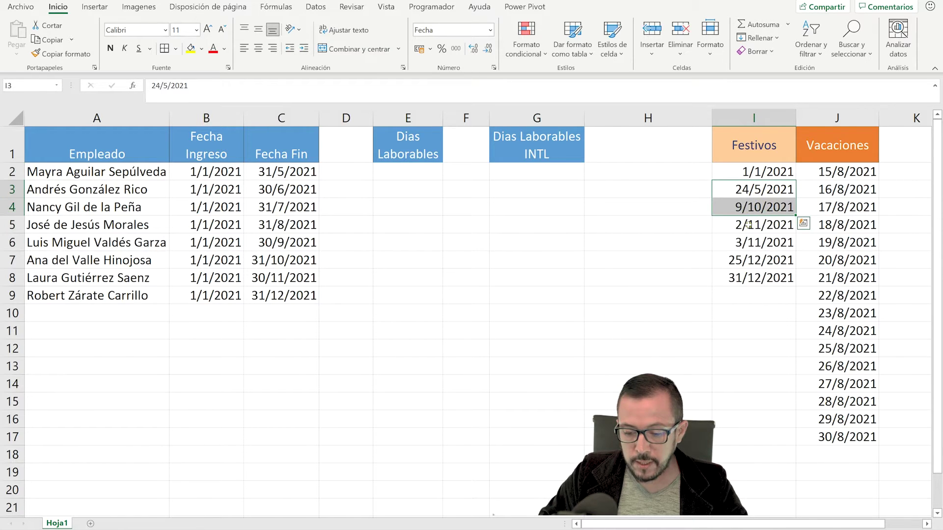
click(752, 226)
drag(751, 227, 751, 245)
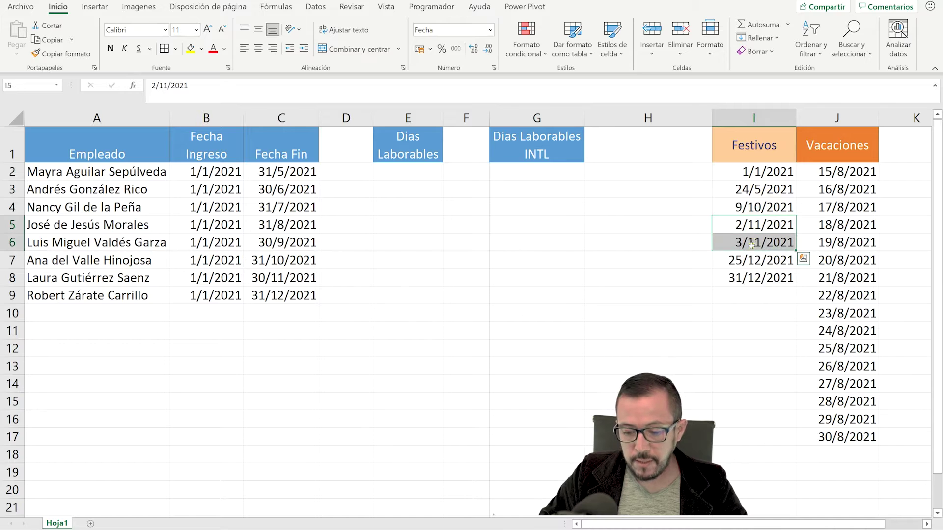
click(744, 261)
click(746, 281)
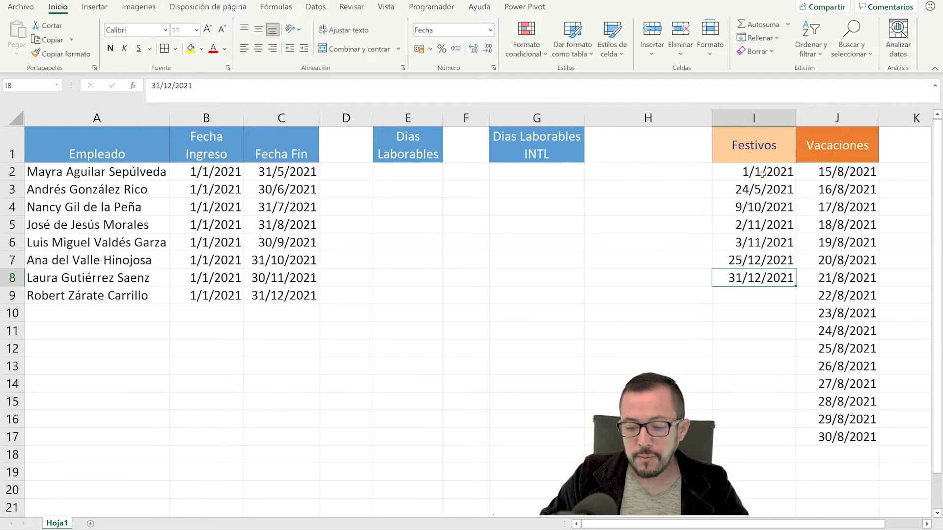
Select the Festivos list, then widen the Dias Laborables column E slightly
drag(762, 174, 767, 274)
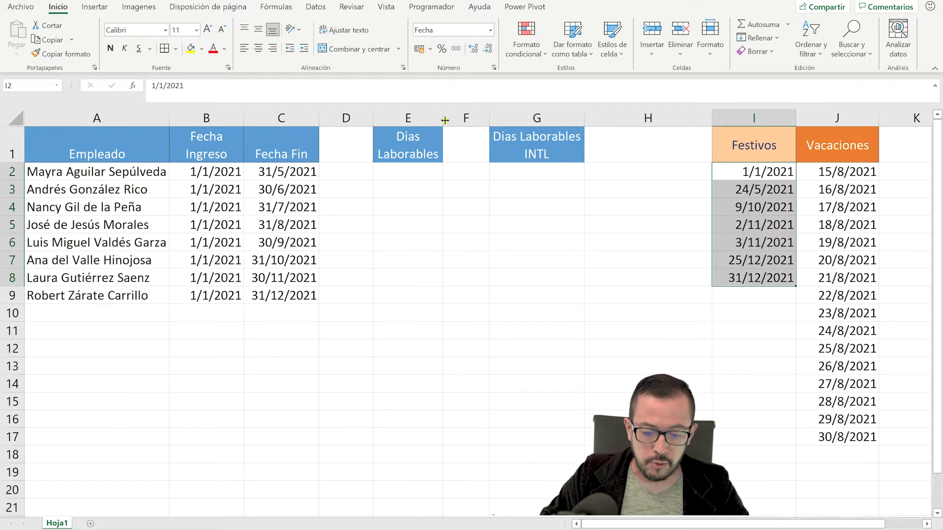
drag(445, 120, 457, 123)
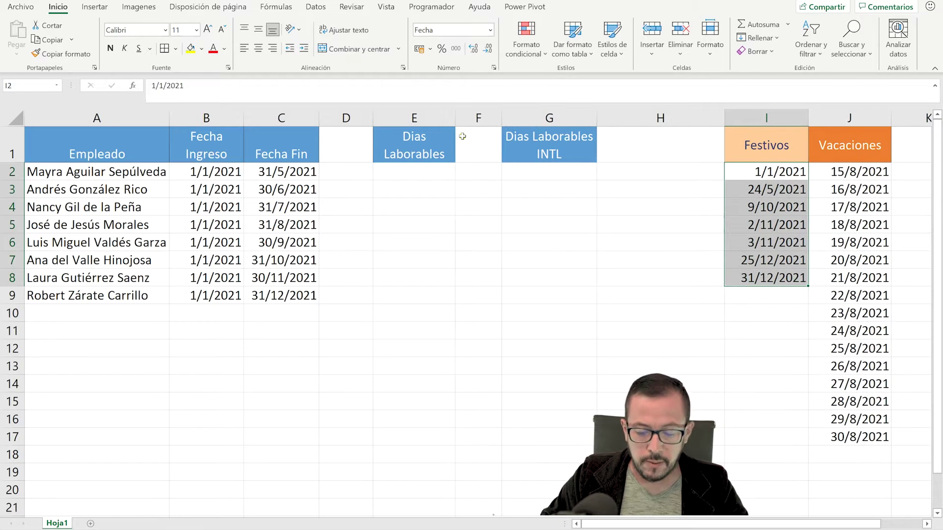
click(433, 177)
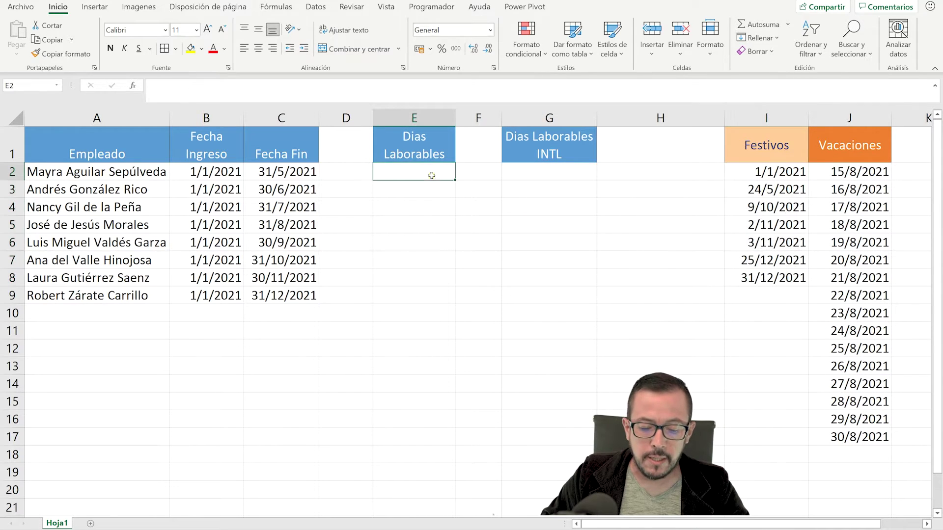
Enter =DIAS.LAB(B2;C2) in E2, returning 107 working days for the first employee
text(=)
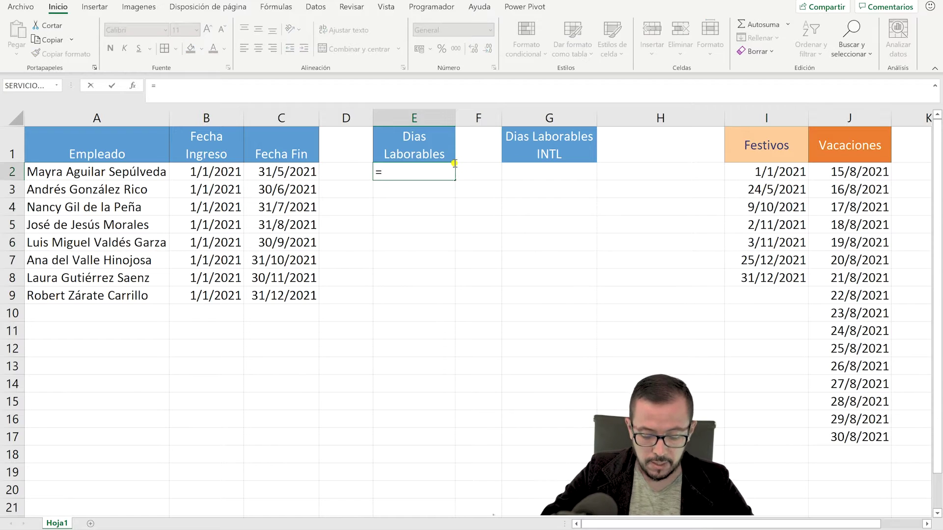
text(dias)
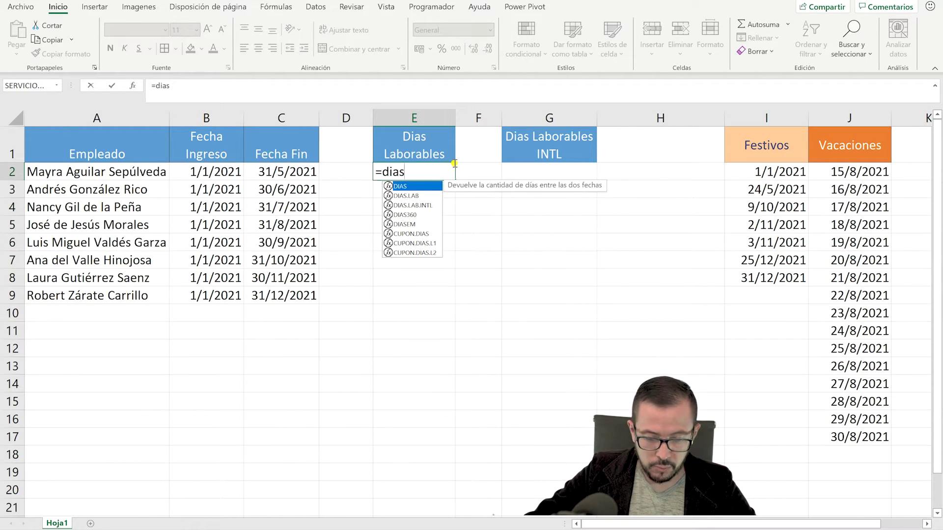
text(.)
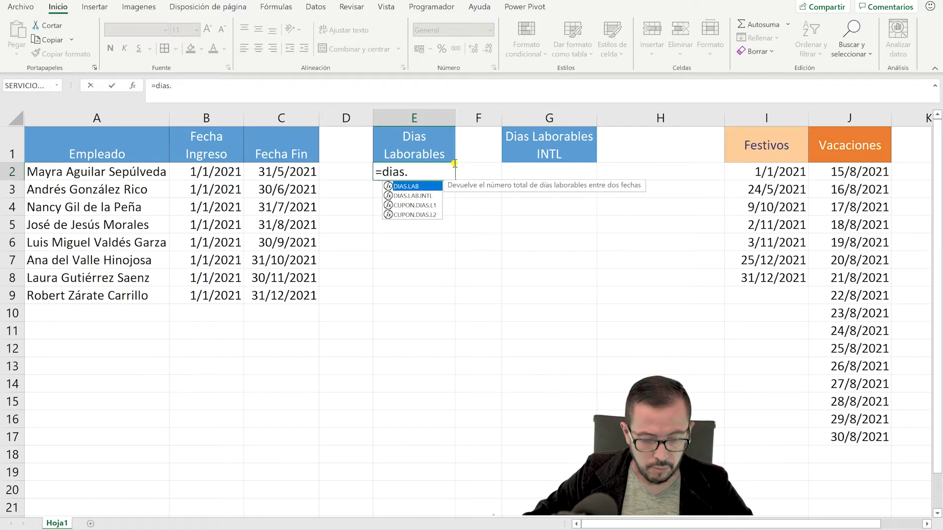
key(Tab)
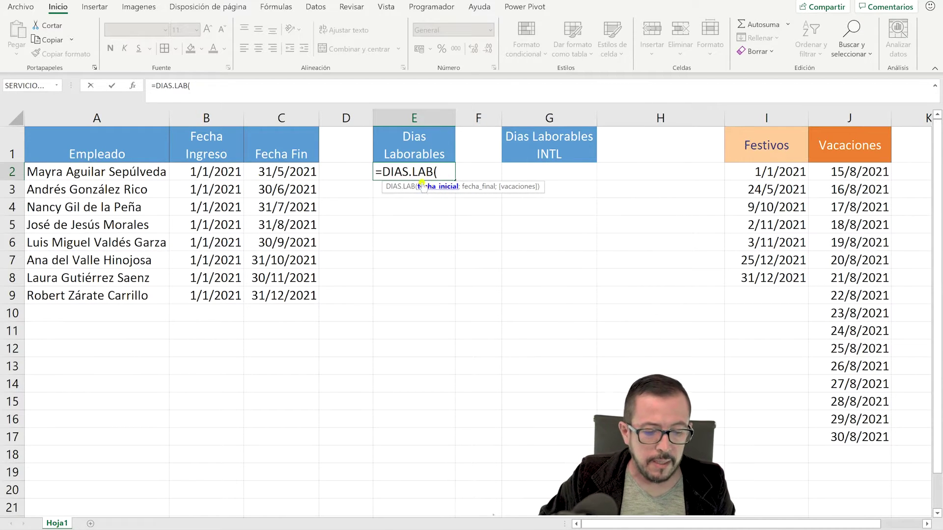
click(212, 173)
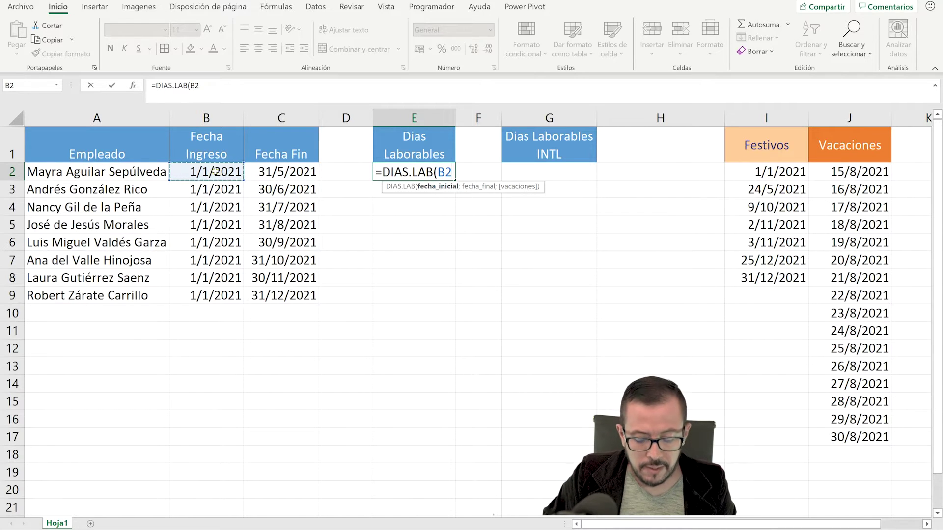
text(;)
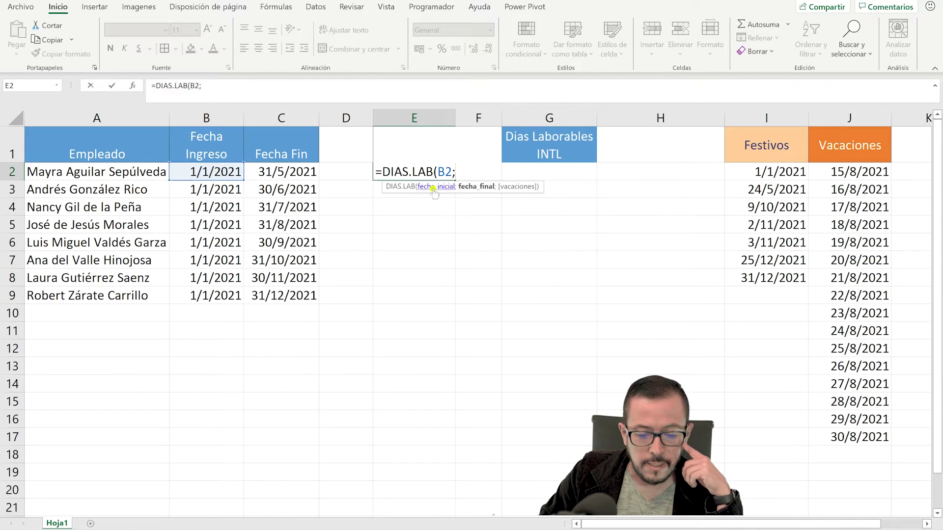
click(293, 173)
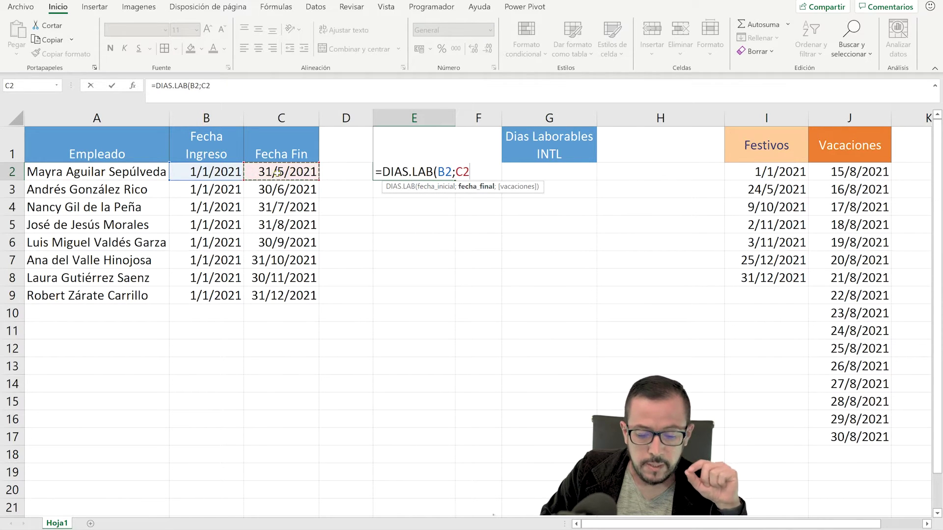
text())
key(BackSpace)
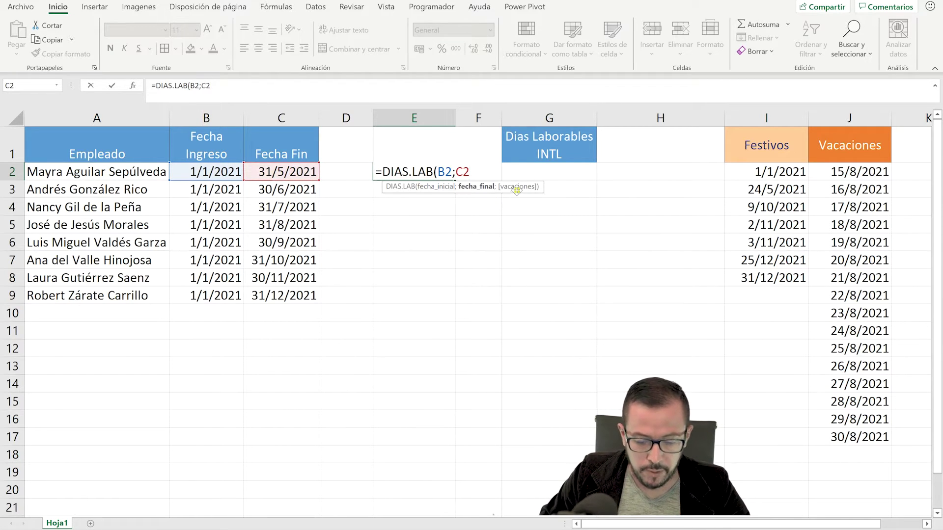
text(;)
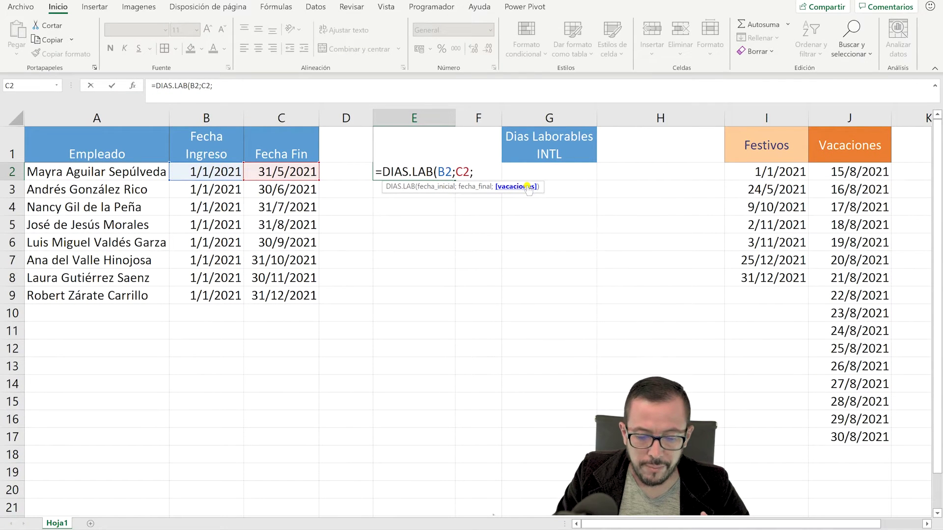
key(BackSpace)
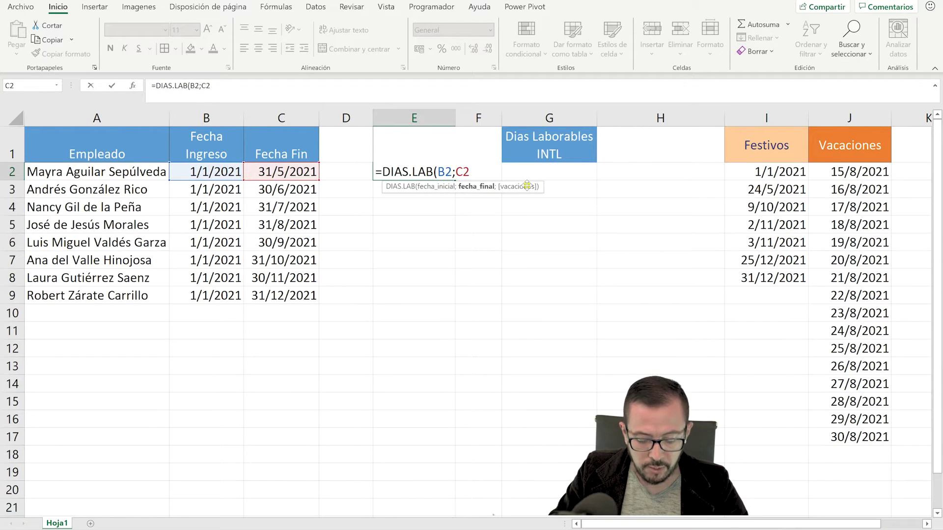
text())
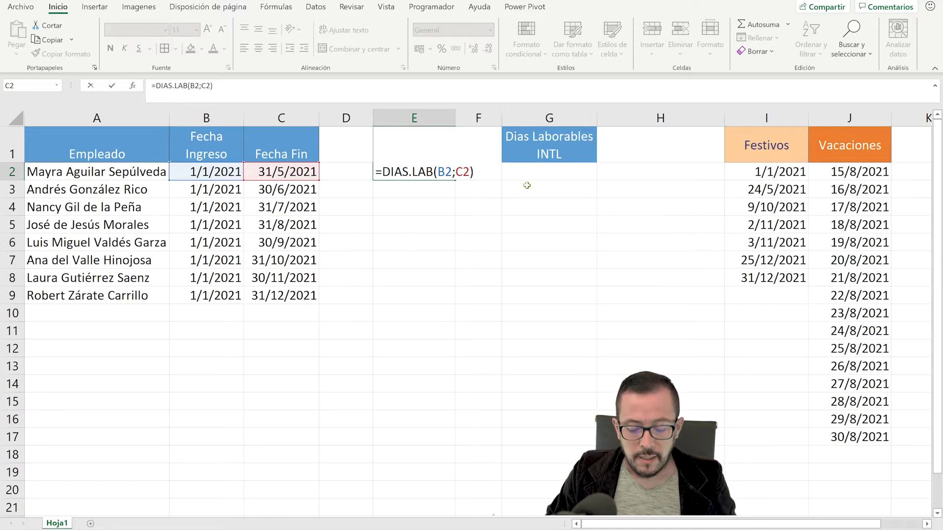
key(Return)
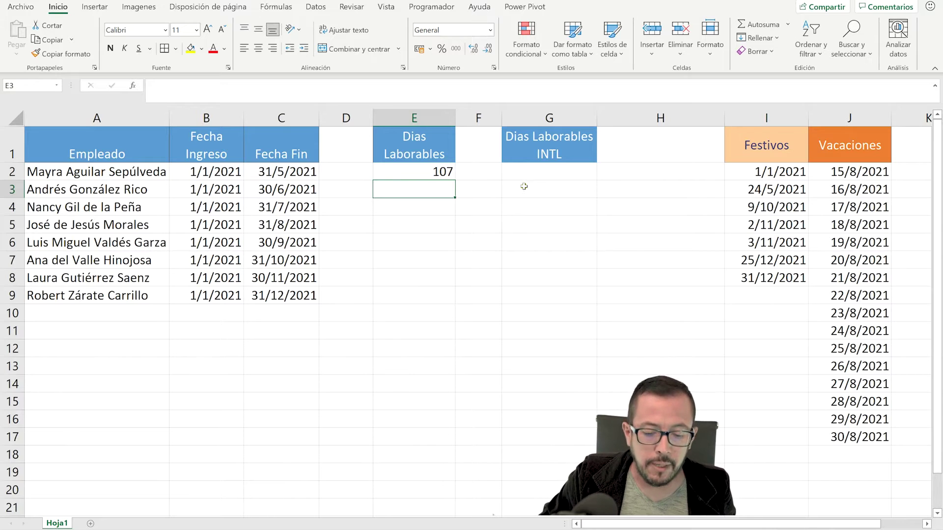
click(417, 180)
Fill E2's formula down to E9, giving 129, 151, 173, 195, 216, 238 and 261 working days
drag(216, 172, 282, 172)
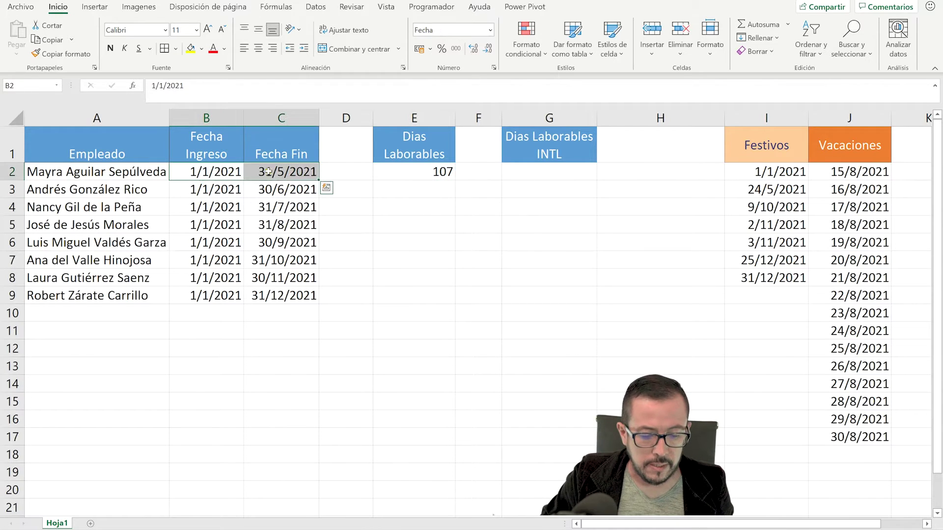
click(423, 173)
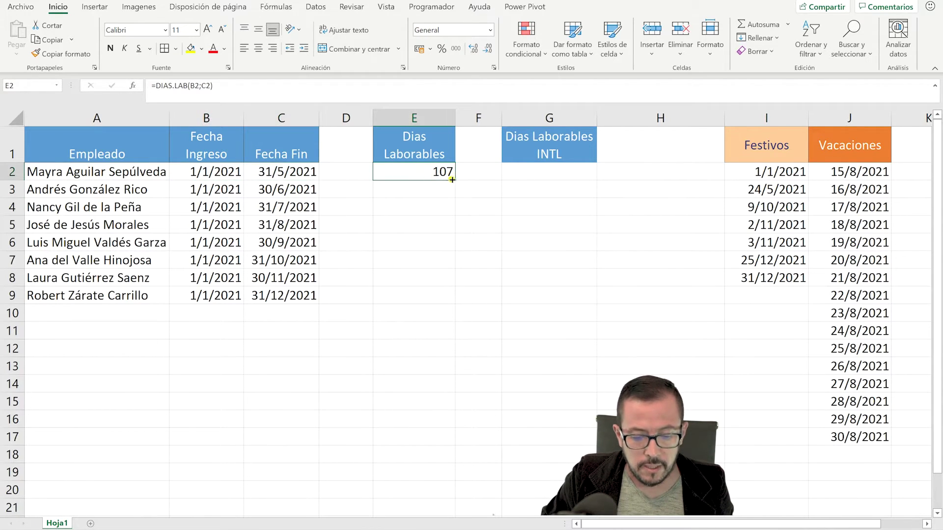
drag(454, 181, 459, 301)
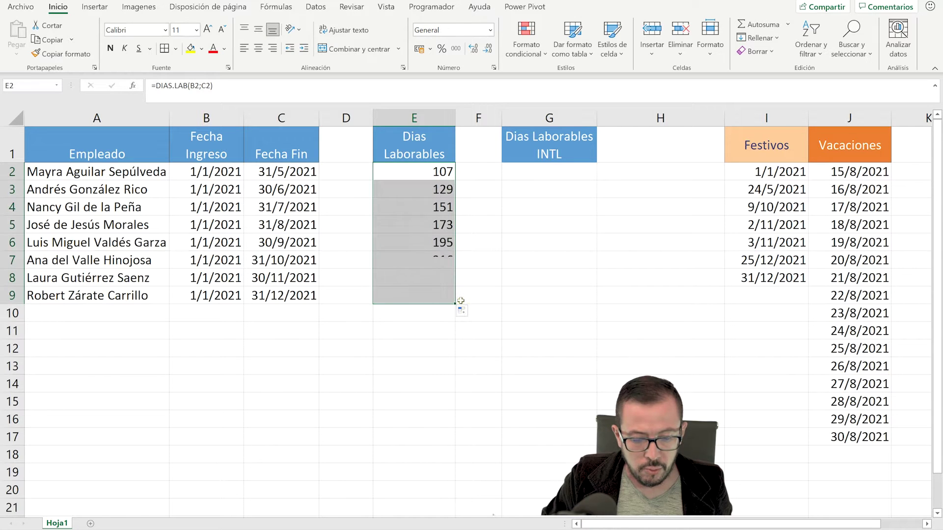
click(424, 295)
click(440, 176)
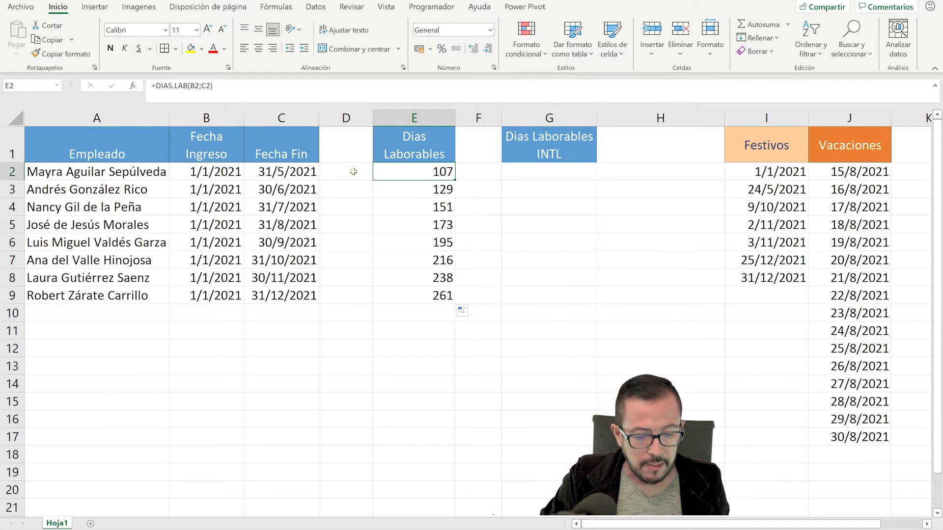
click(219, 171)
click(215, 190)
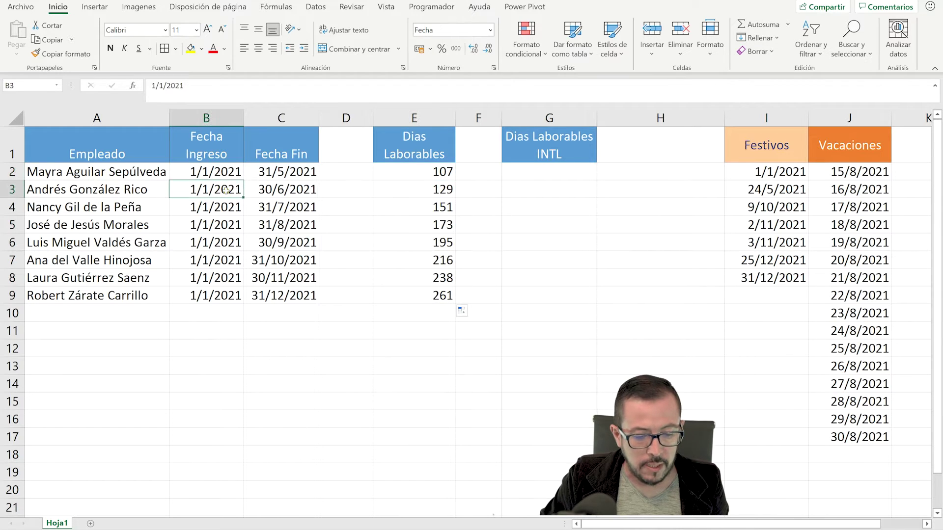
click(275, 189)
drag(428, 175, 419, 293)
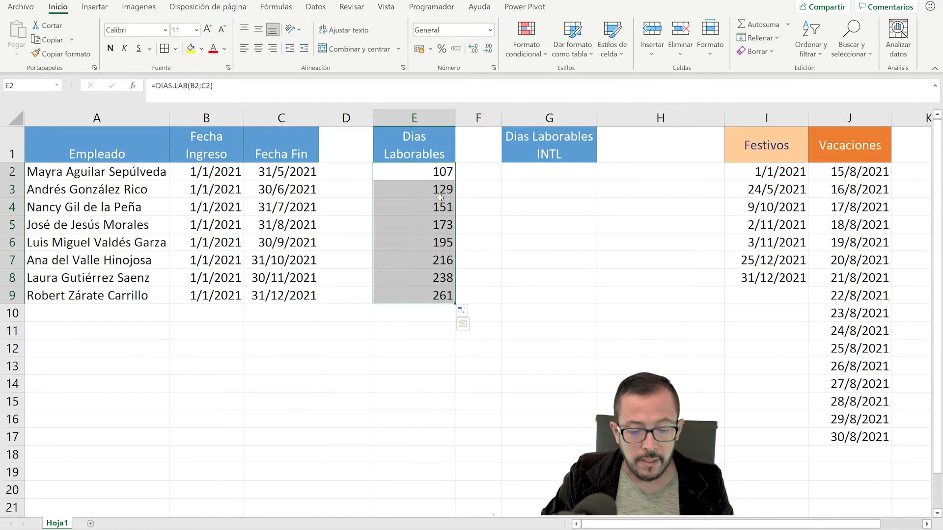
click(421, 174)
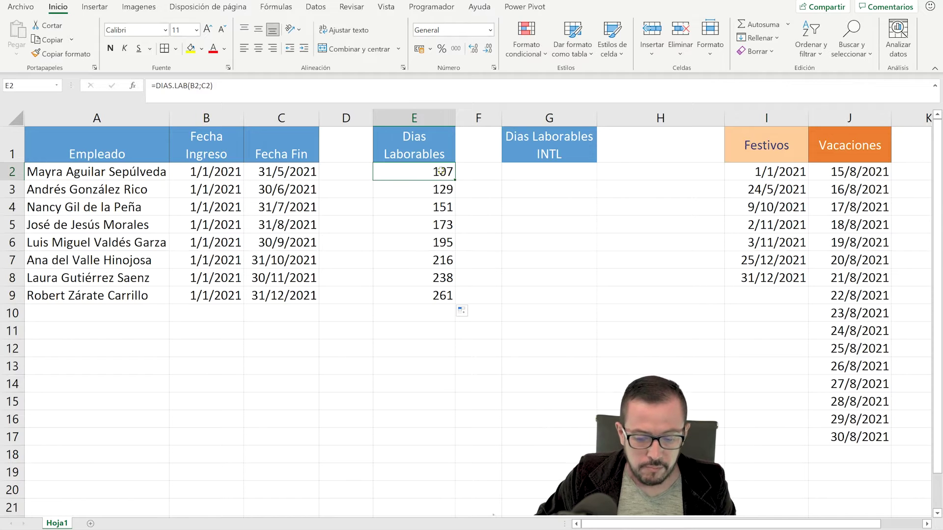
Change E2's formula to =DIAS.LAB(B2;C2;$J$2:$J$17) so vacations are excluded
double_click(441, 171)
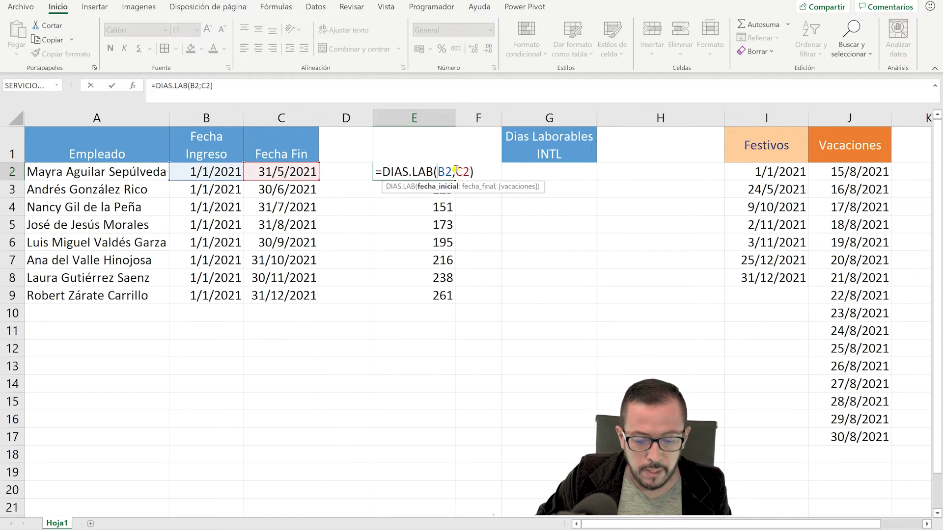
click(467, 173)
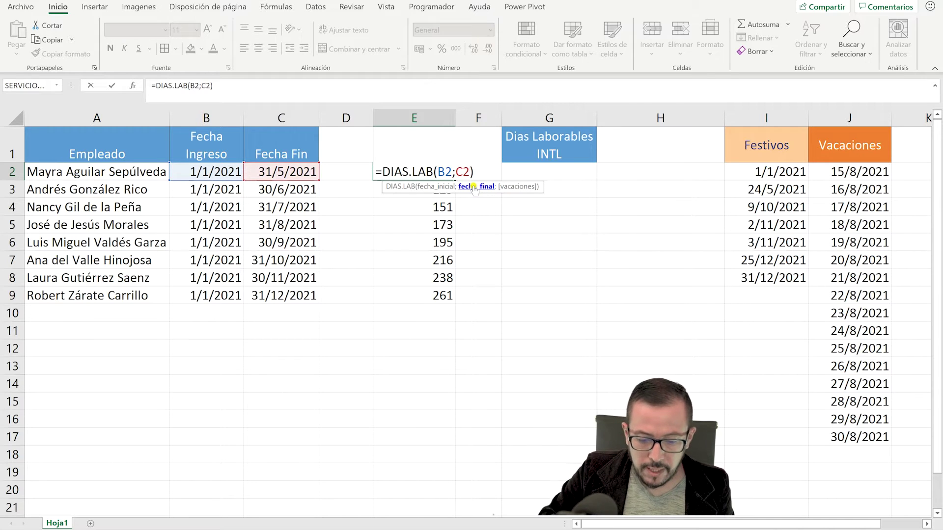
text(;)
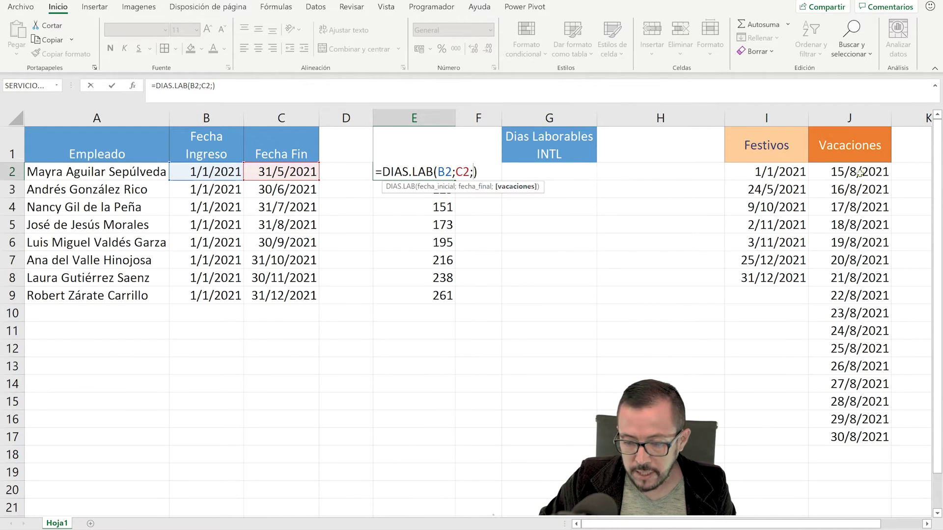
drag(860, 172, 848, 389)
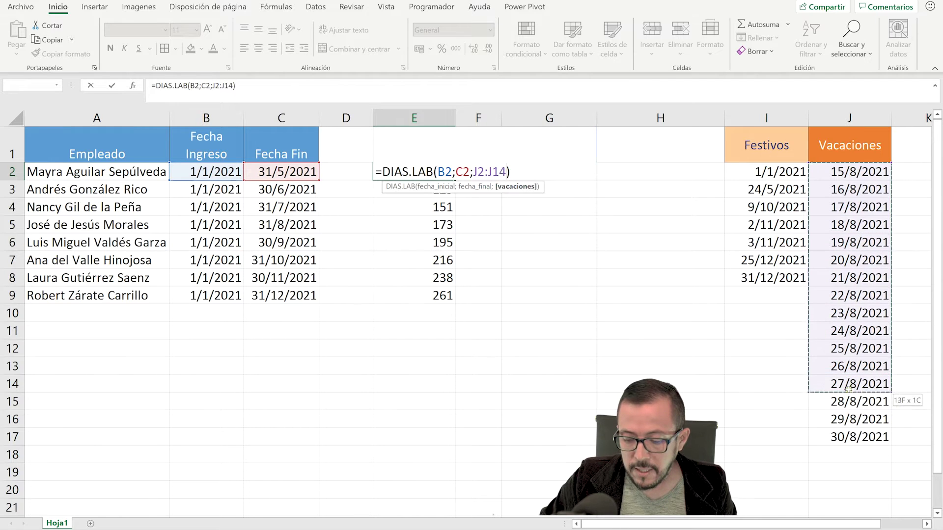
drag(849, 388, 853, 414)
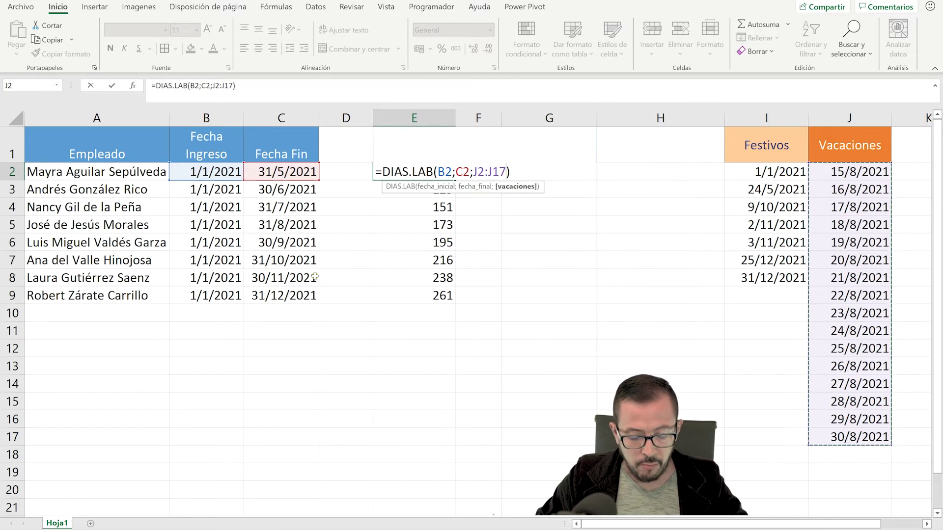
key(F4)
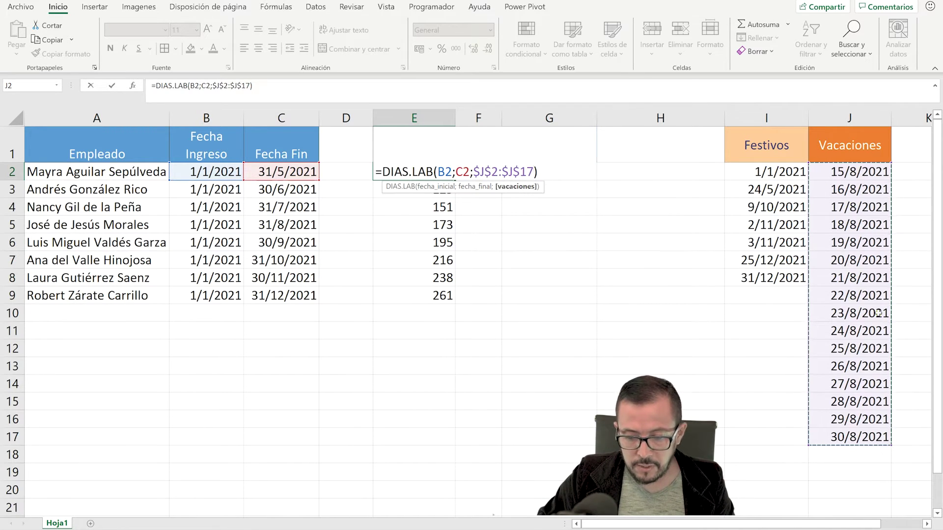
key(Return)
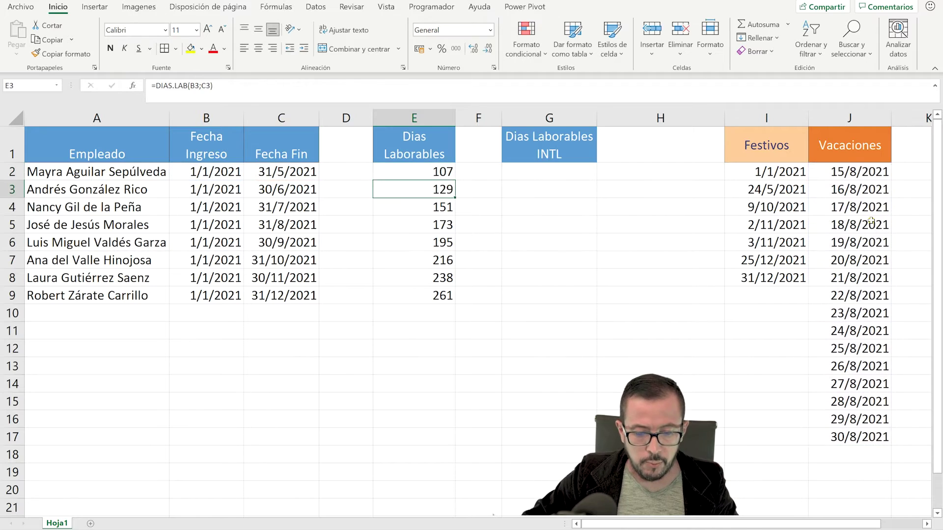
Fill E2's vacation-excluding formula down to E9, giving 162 to 250 in E5:E9
click(400, 170)
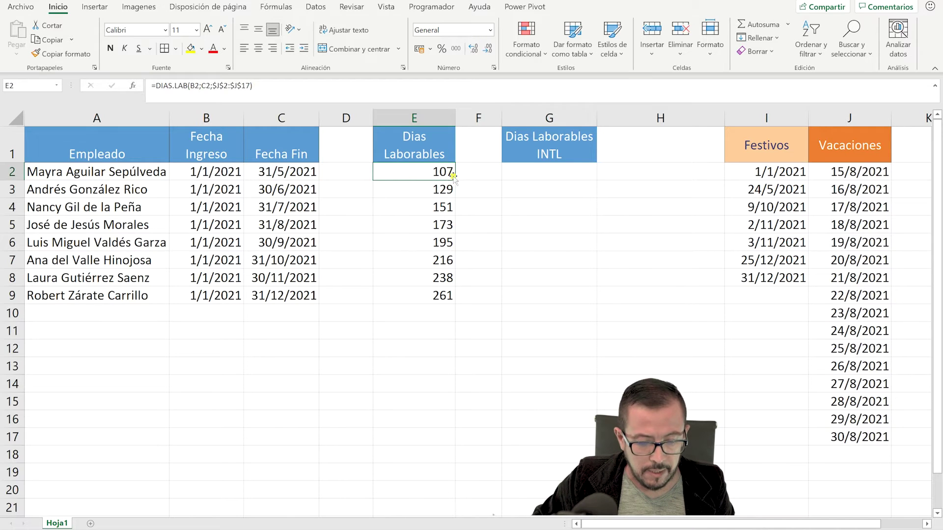
drag(455, 180, 455, 215)
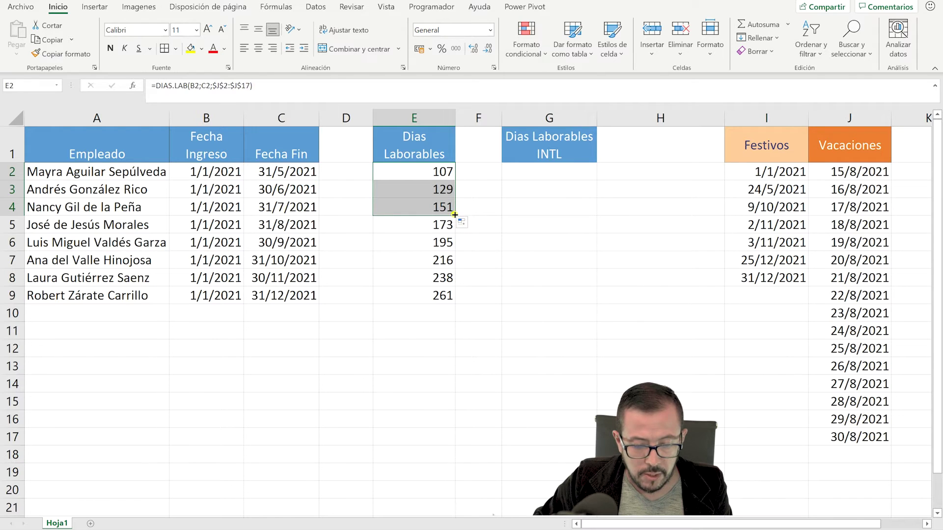
drag(455, 215, 455, 232)
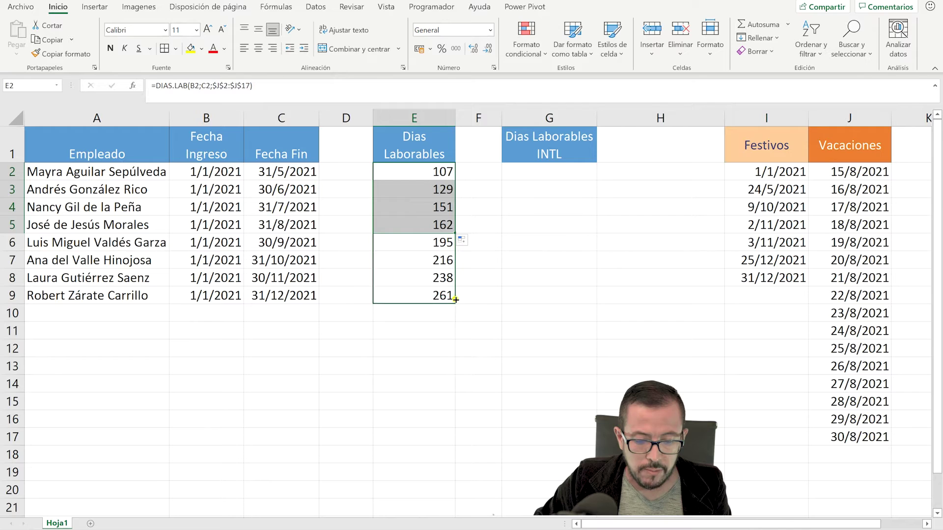
drag(456, 260, 456, 304)
Check the end dates C5:C9 and the vacation list J2:J17 against the new counts
click(447, 224)
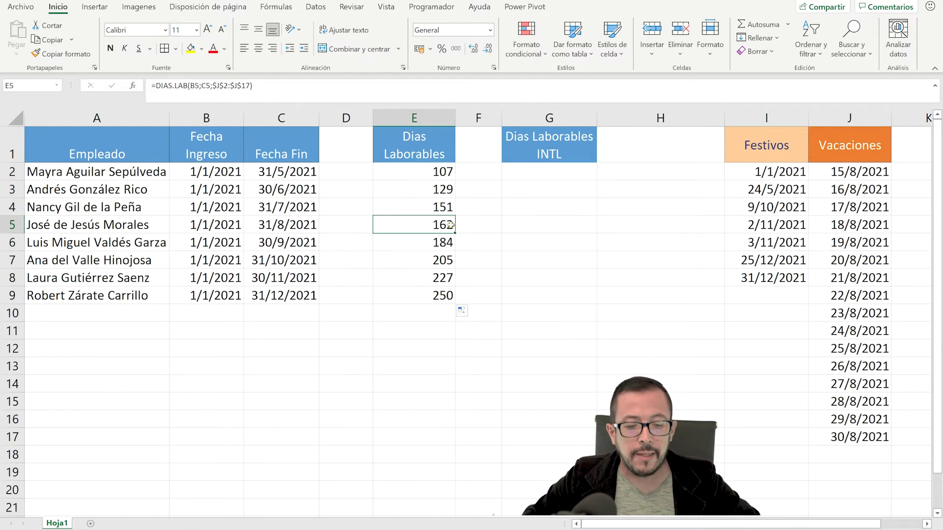
click(278, 220)
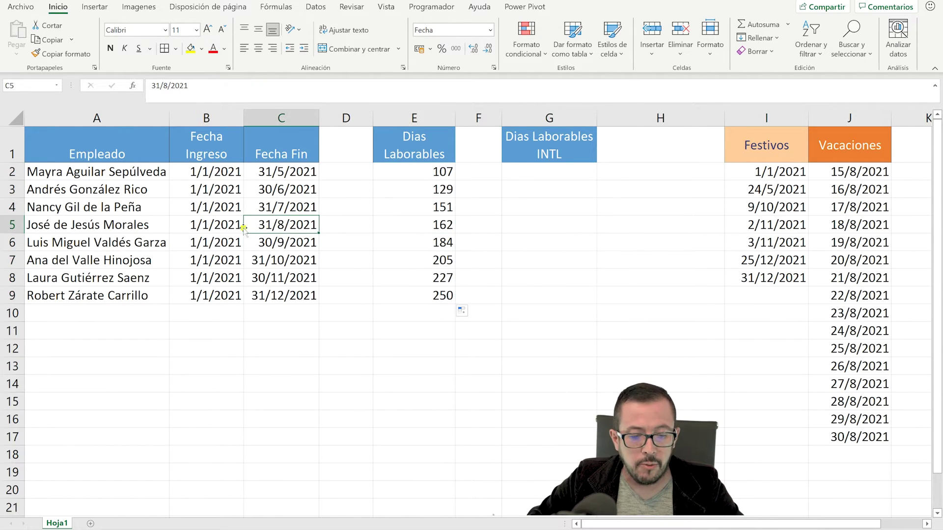
click(284, 239)
click(285, 257)
click(288, 273)
click(291, 293)
drag(287, 224, 289, 295)
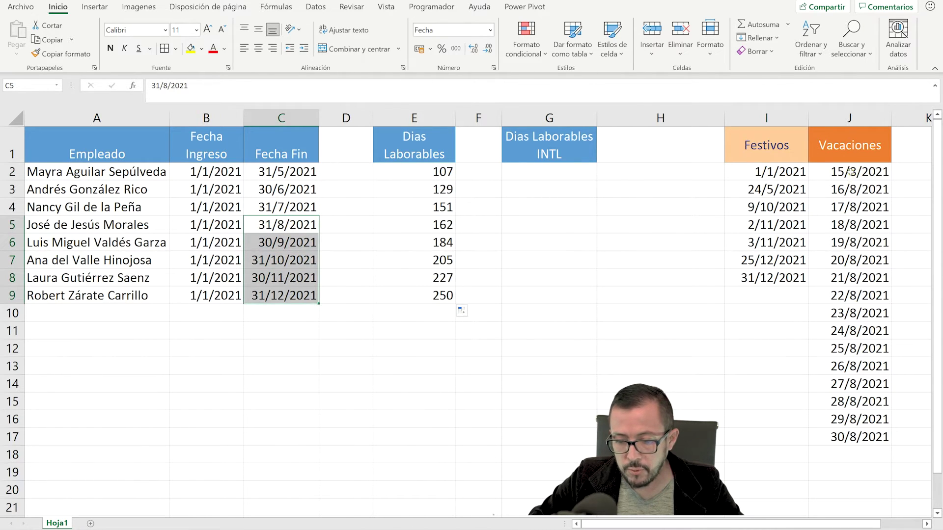
drag(851, 171, 849, 440)
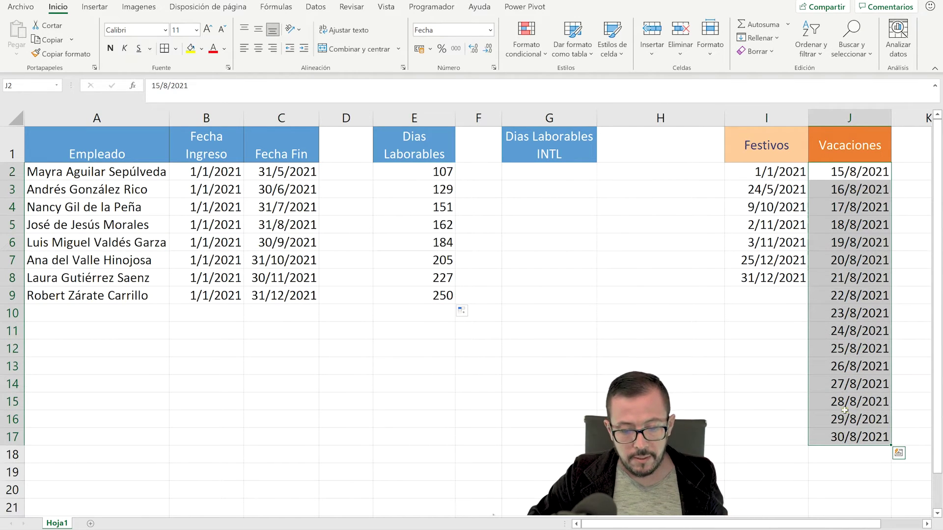
click(427, 171)
click(860, 174)
drag(860, 174, 861, 437)
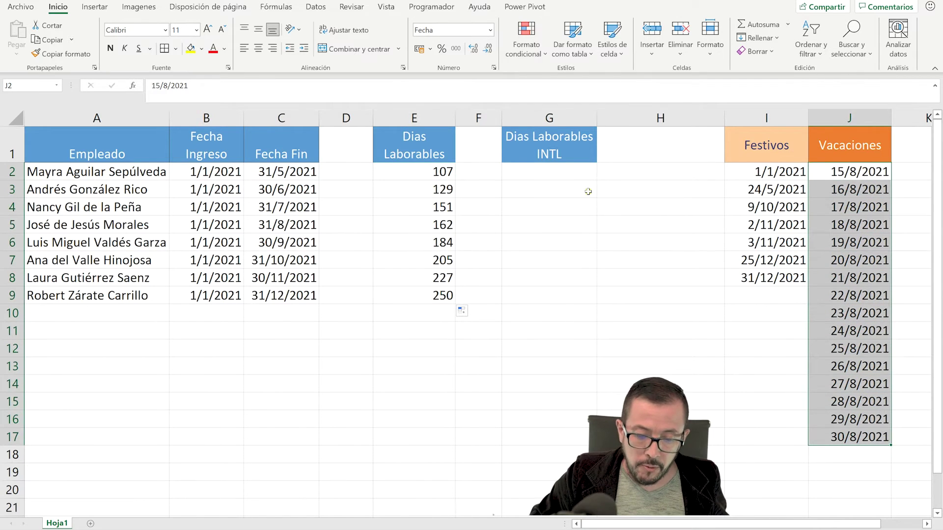
click(565, 176)
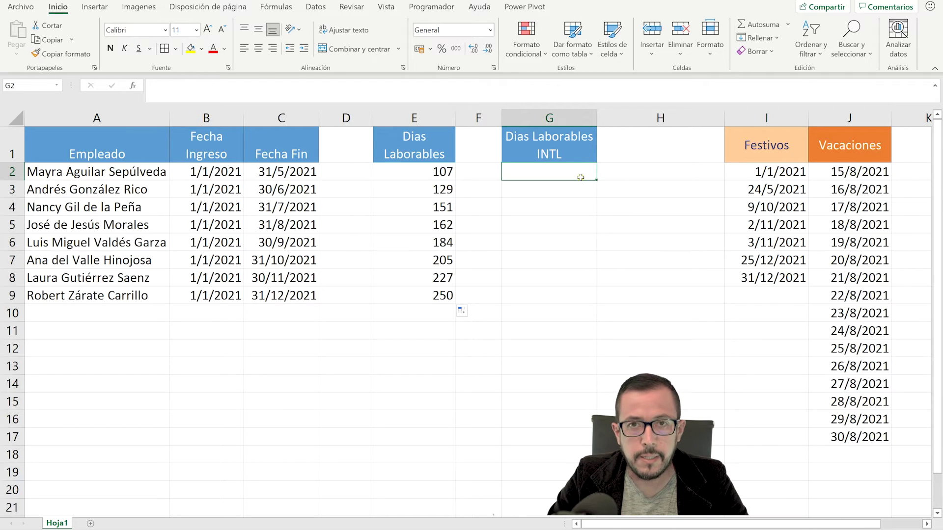
Enter =DIAS.LAB.INTL(B2;C2) in G2, without a weekend argument, returning 107 working days
text(=)
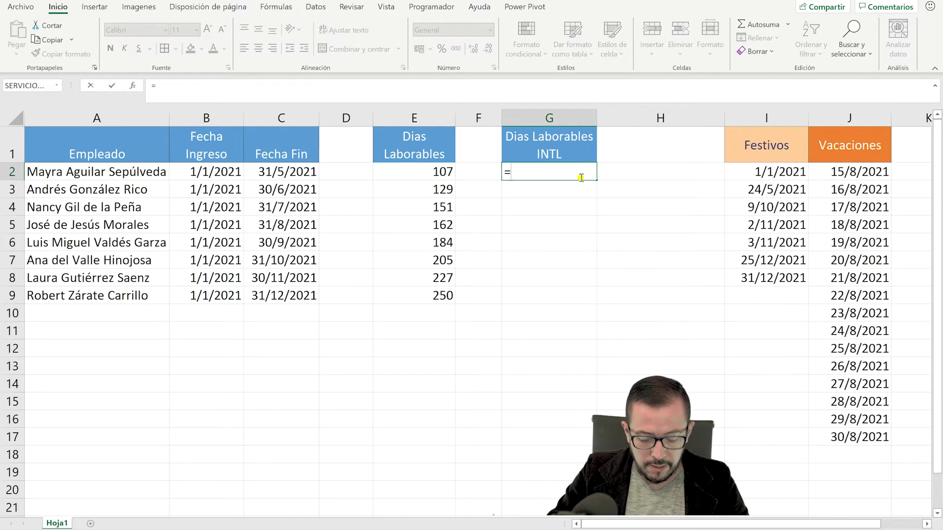
text(dia)
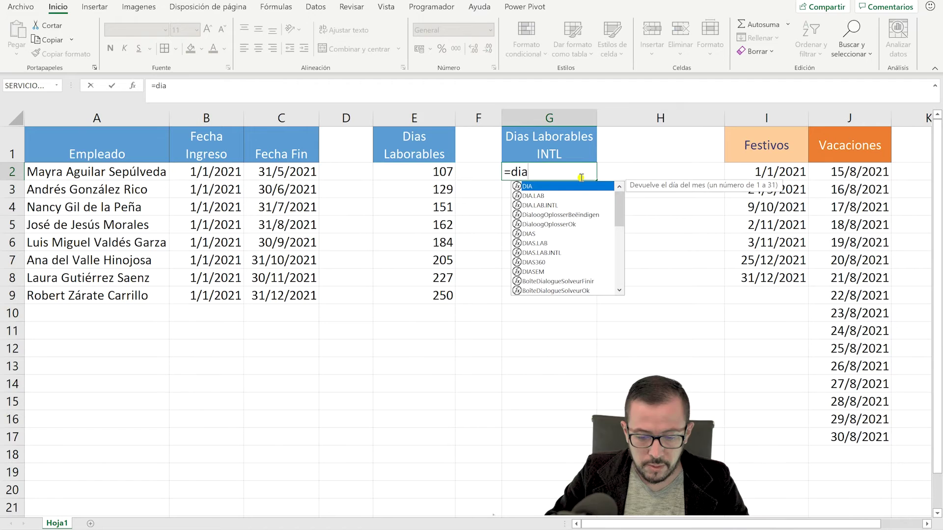
key(BackSpace)
key(BackSpace)
key(BackSpace)
text(dias)
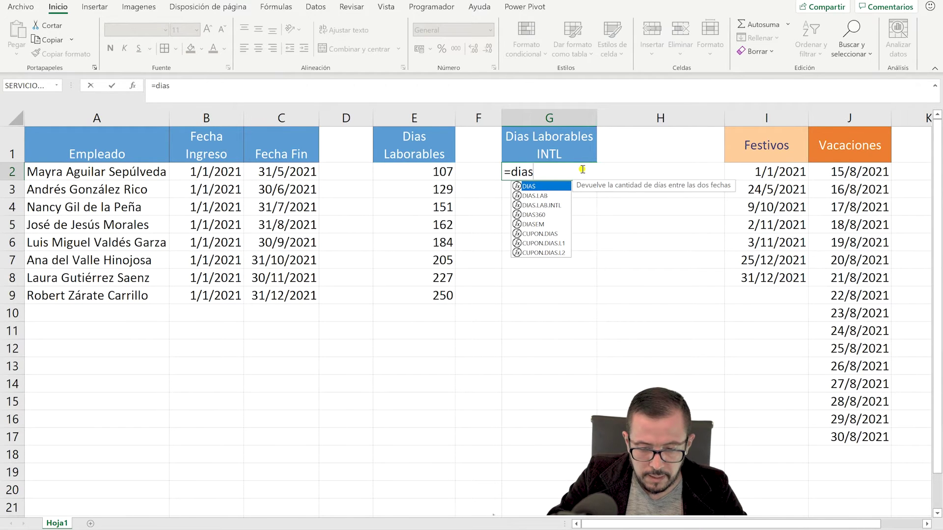
key(Down)
key(Down)
key(Tab)
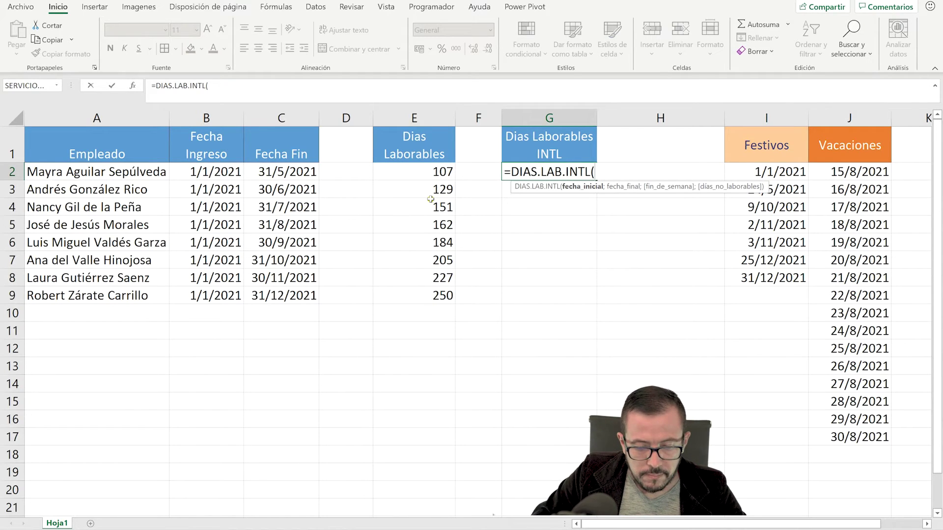
click(216, 170)
text(;)
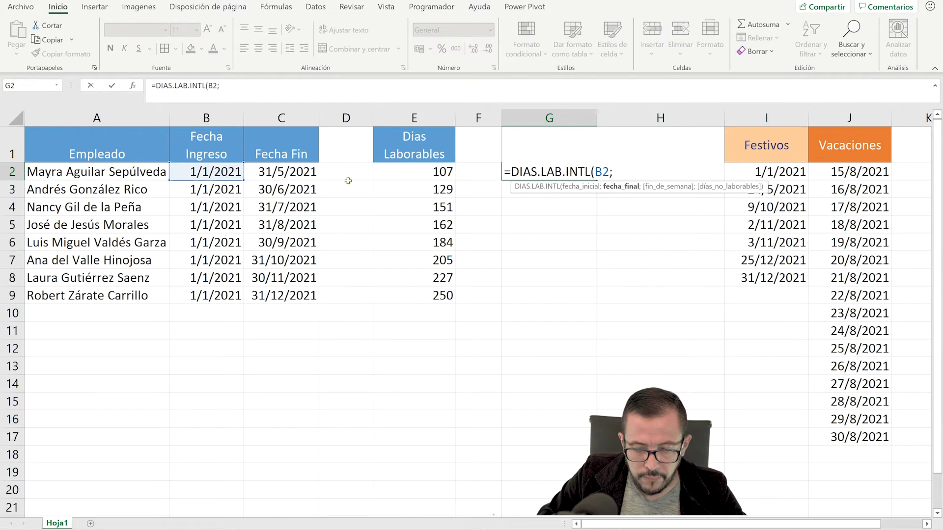
click(279, 175)
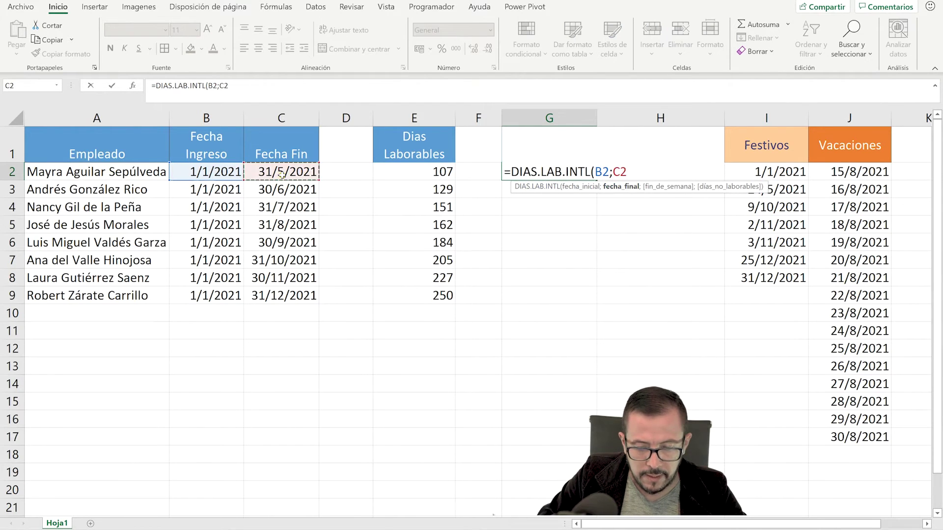
text(;)
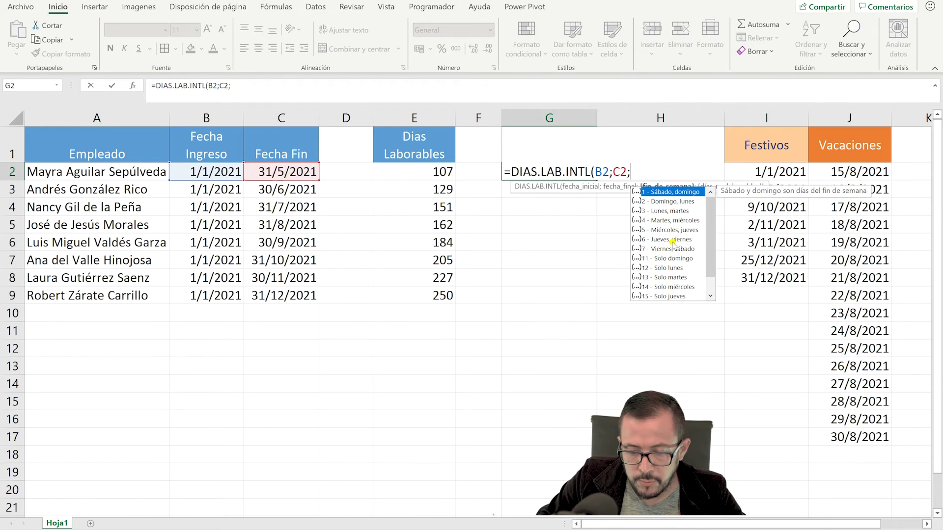
drag(710, 231, 711, 248)
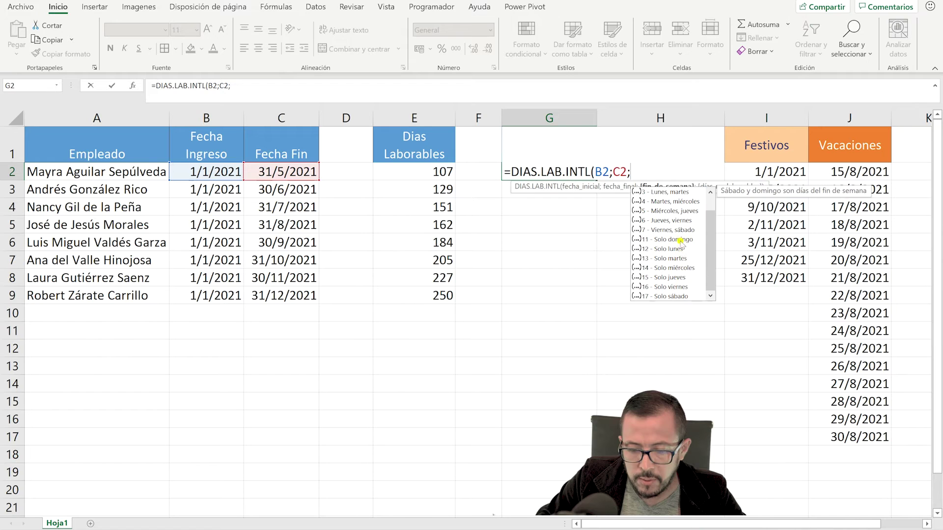
key(BackSpace)
text())
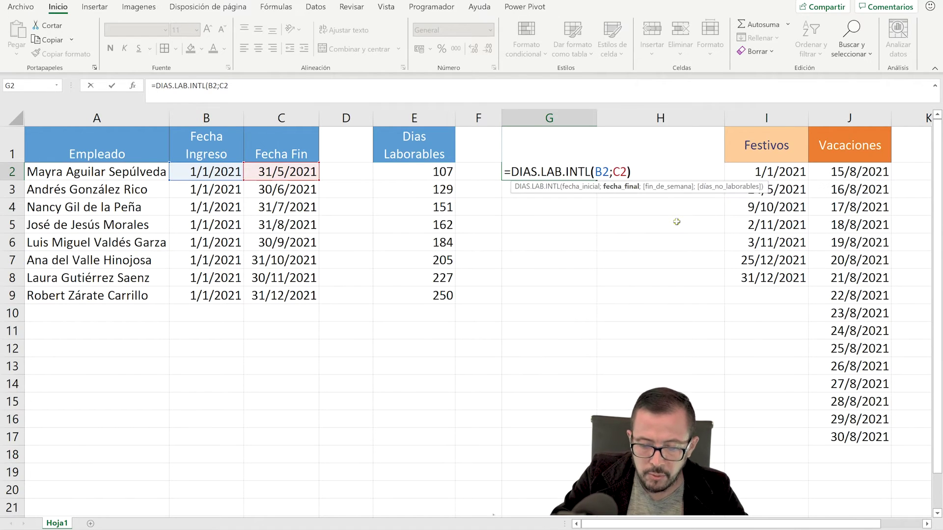
key(Return)
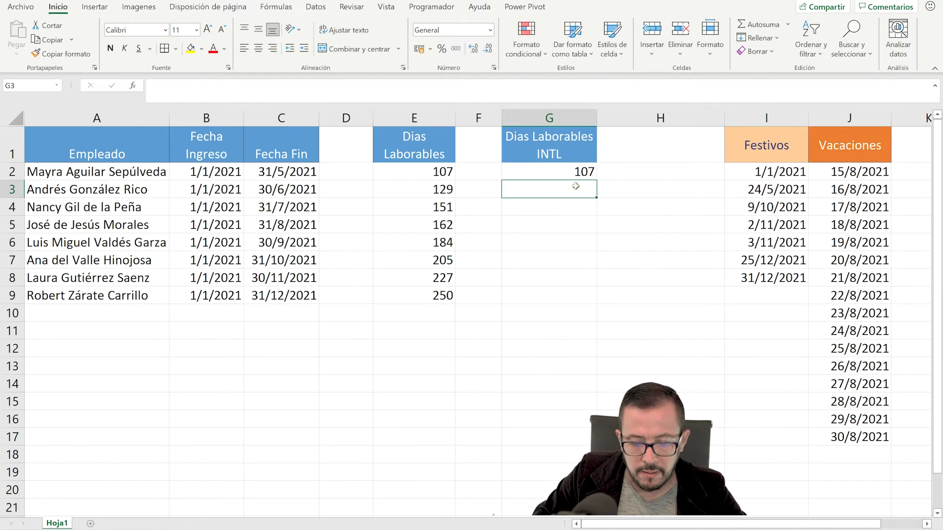
click(564, 171)
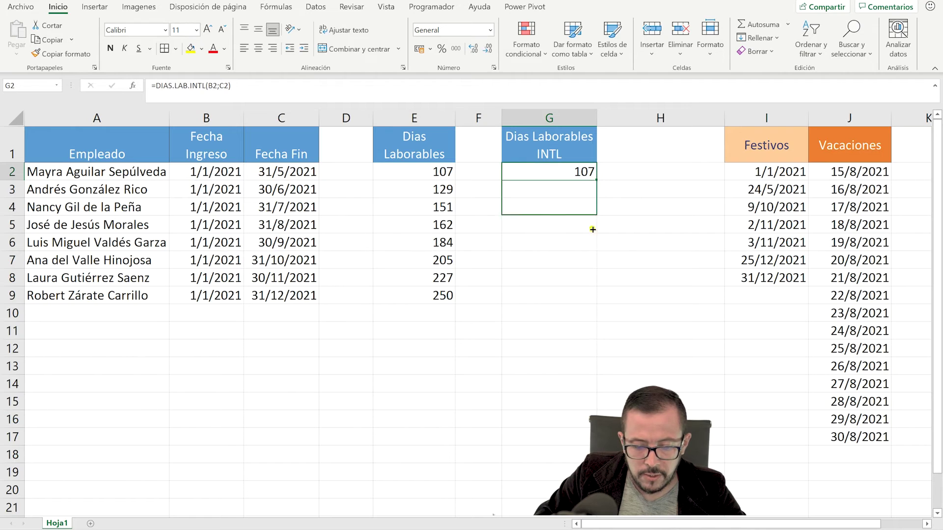
Fill G2's DIAS.LAB.INTL formula down to G9 and compare it with column E
drag(598, 180, 587, 301)
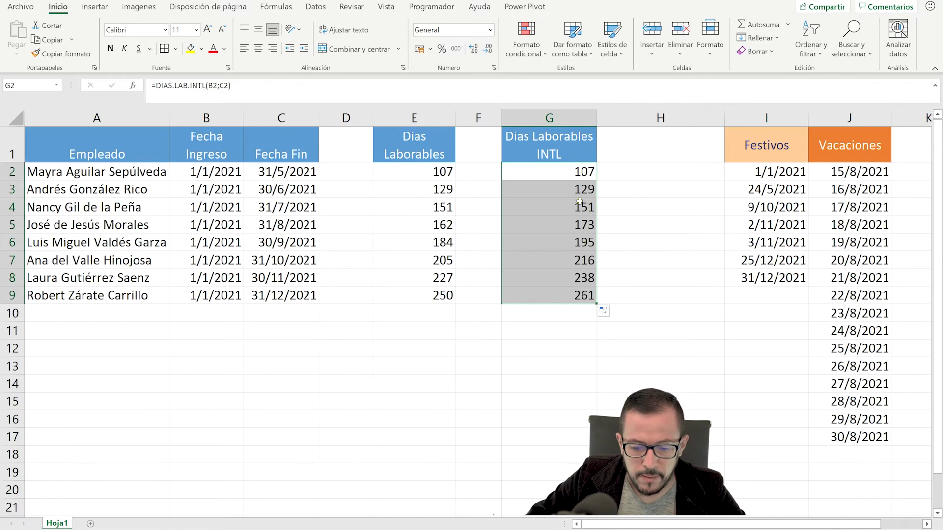
click(573, 172)
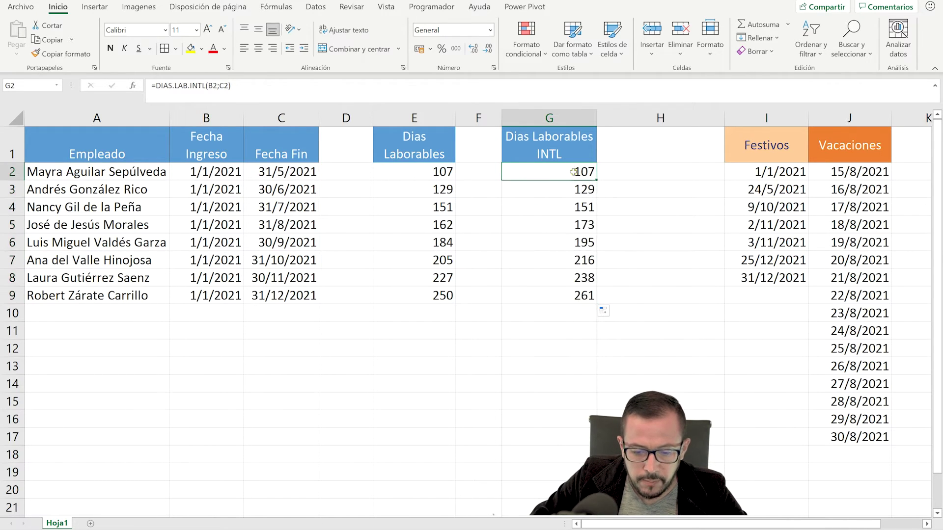
drag(436, 173, 429, 207)
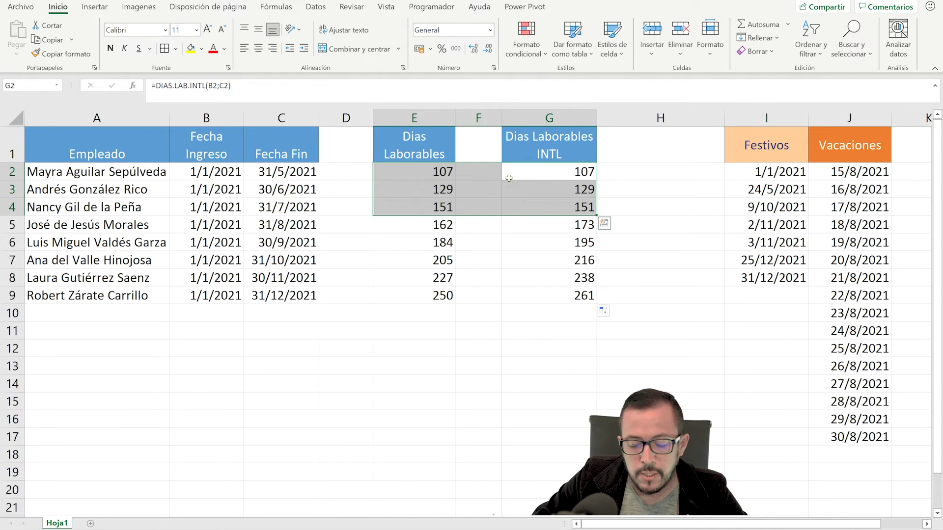
Compare the E5 and G5 formulas and paste into the E5:E9 counts
click(575, 224)
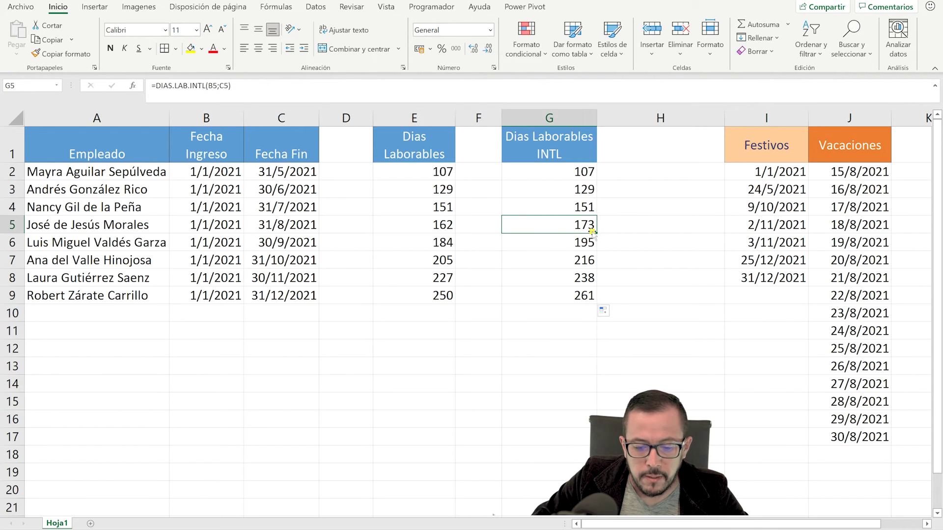
click(442, 224)
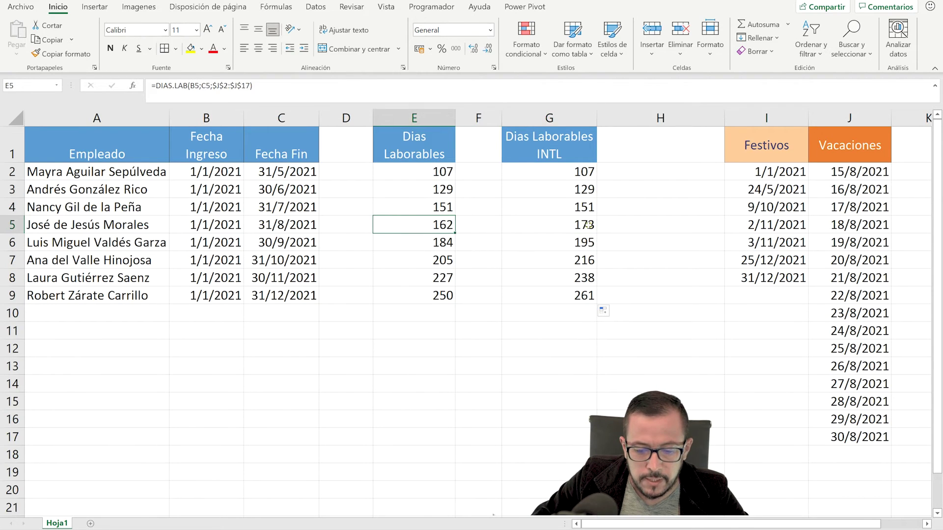
click(584, 226)
click(440, 226)
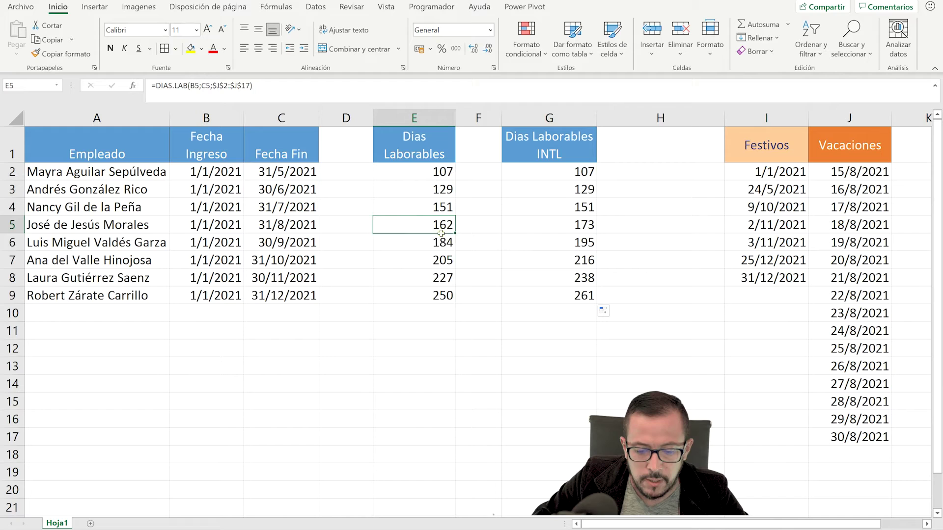
drag(441, 233, 441, 295)
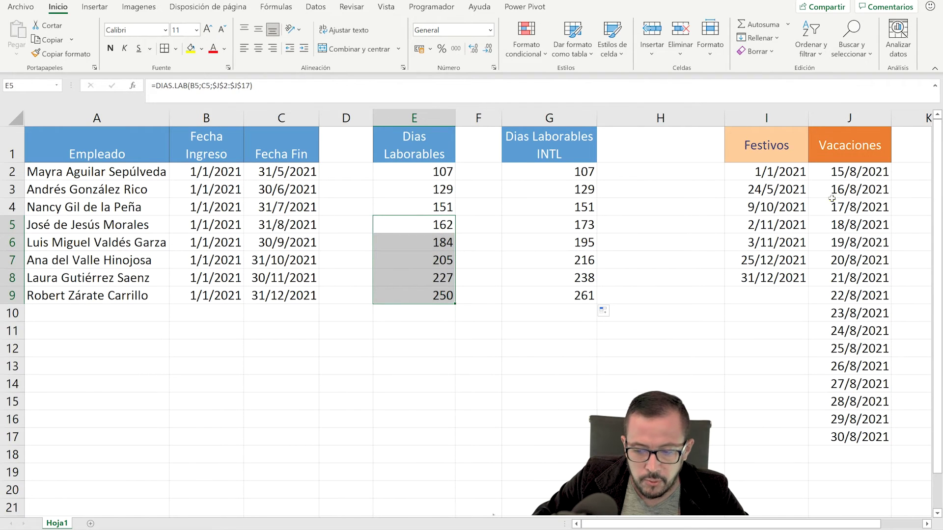
key(ctrl+v)
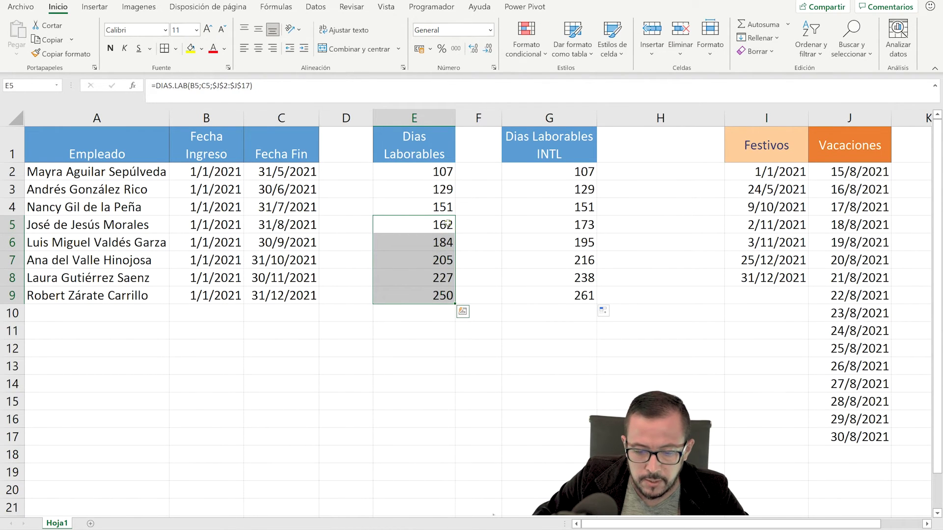
key(Escape)
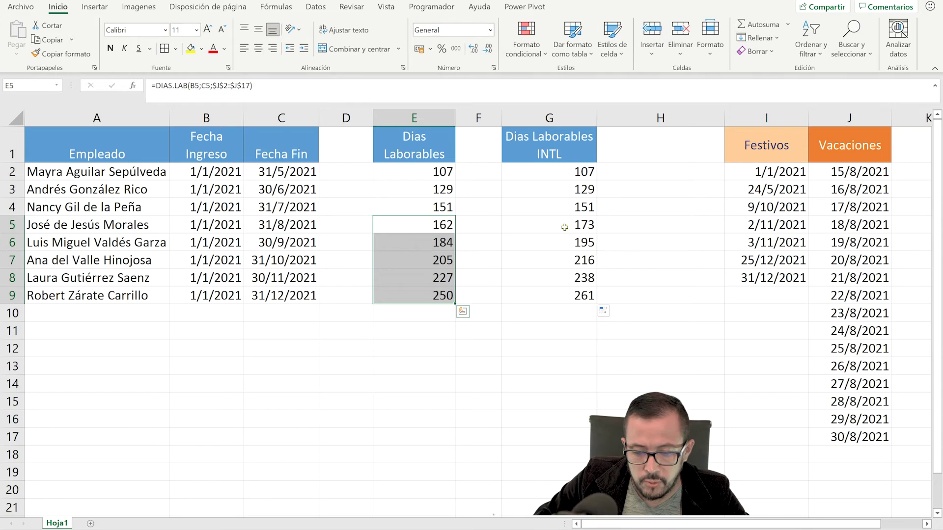
click(569, 227)
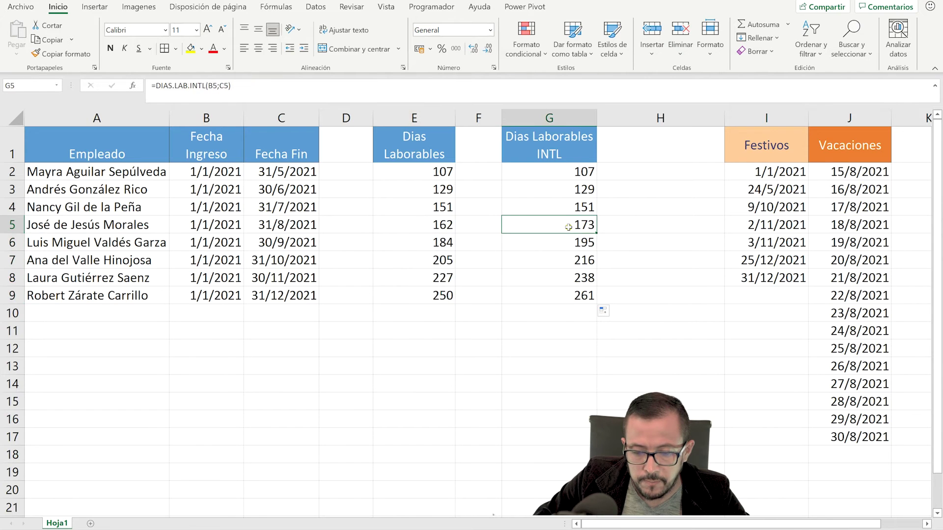
Add weekend code 1 (Saturday and Sunday) to G2's formula and fill it down to G9
double_click(570, 172)
click(625, 172)
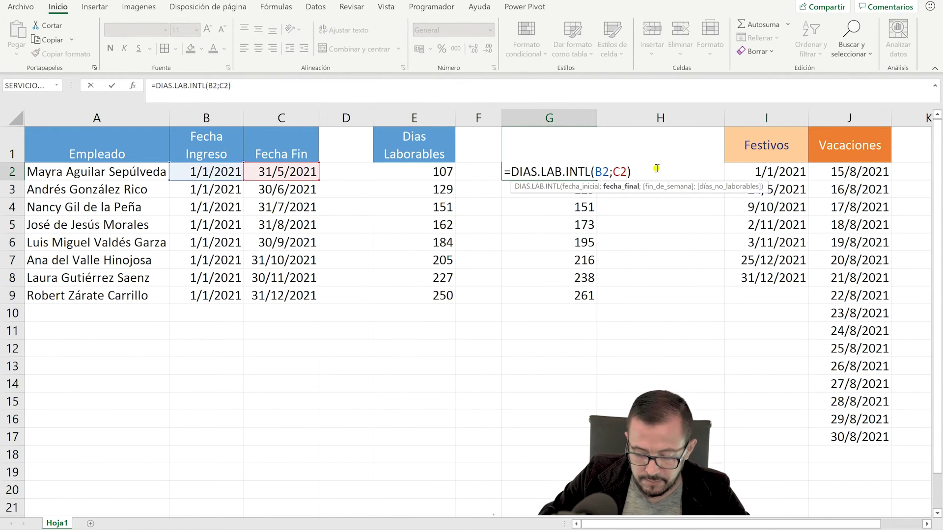
text(;)
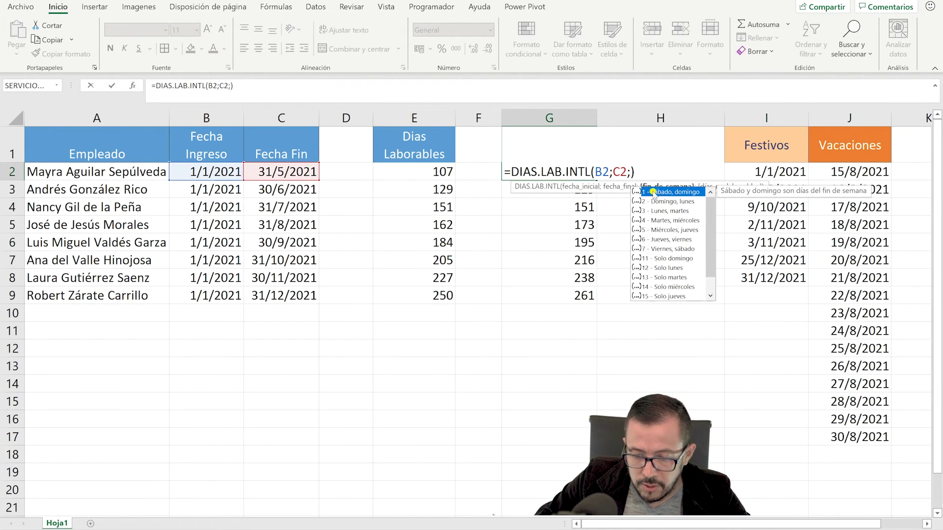
double_click(658, 193)
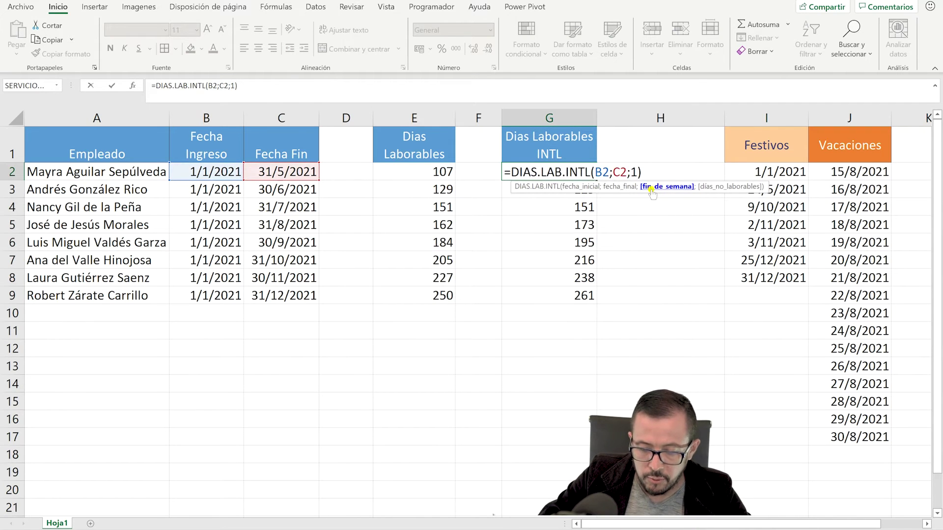
key(Return)
click(581, 173)
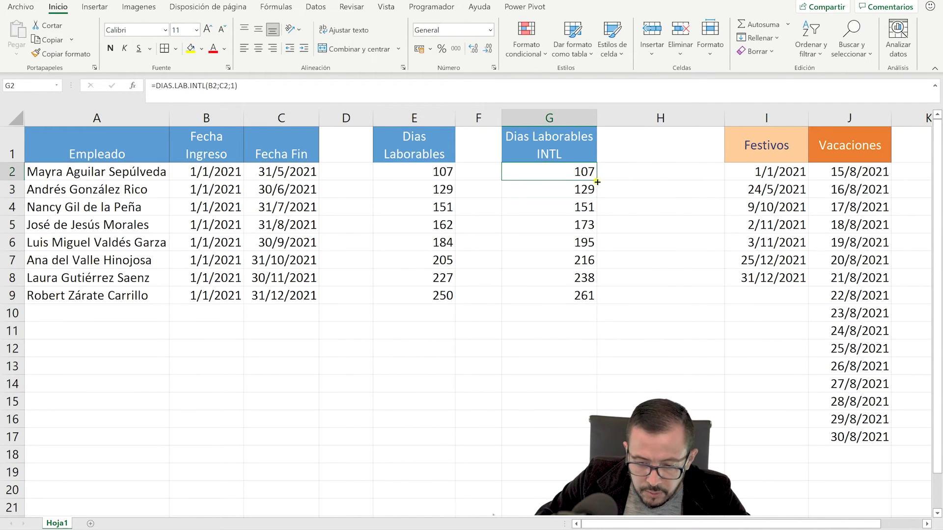
drag(598, 181, 599, 299)
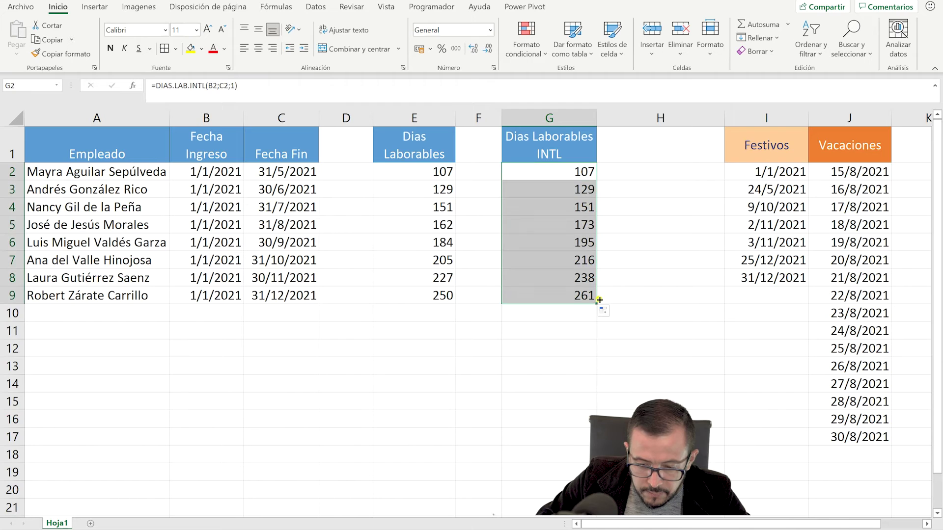
Re-edit G2 and delete the weekend code 1, leaving =DIAS.LAB.INTL(B2;C2;)
double_click(588, 172)
click(636, 173)
key(BackSpace)
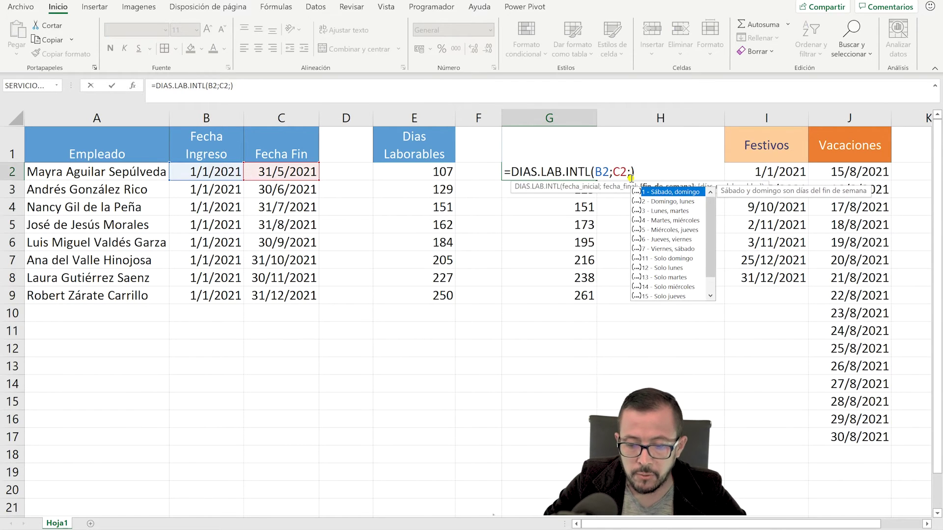
Try weekend code 11 (Sunday only) in G2 and fill it down to G9
click(676, 258)
double_click(679, 258)
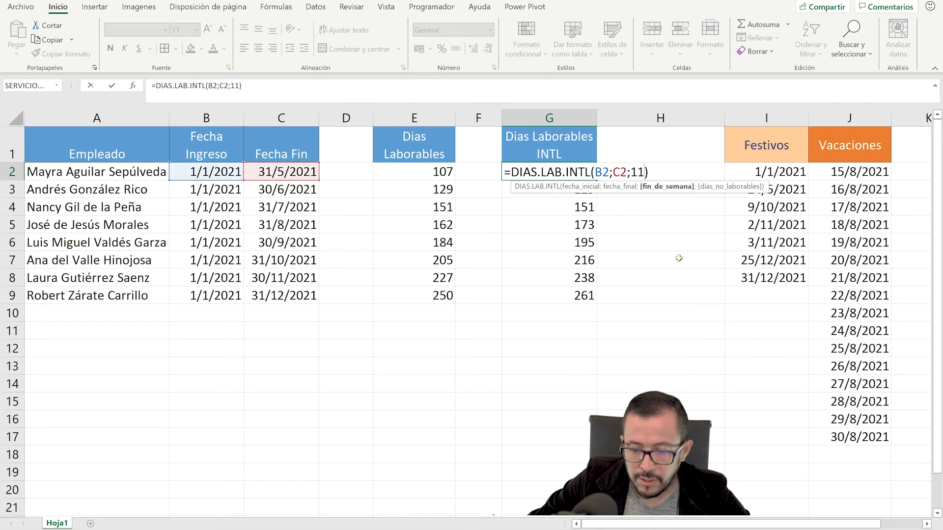
key(Return)
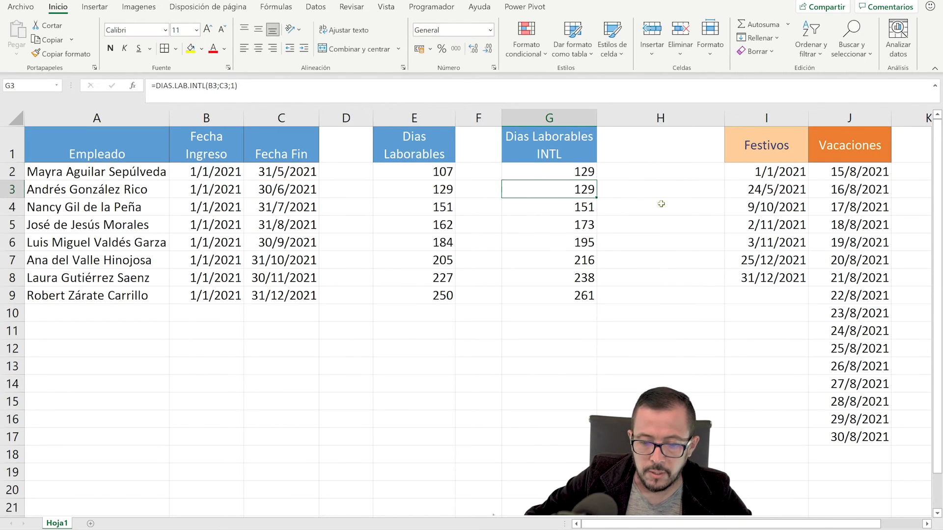
click(590, 176)
drag(597, 180, 596, 303)
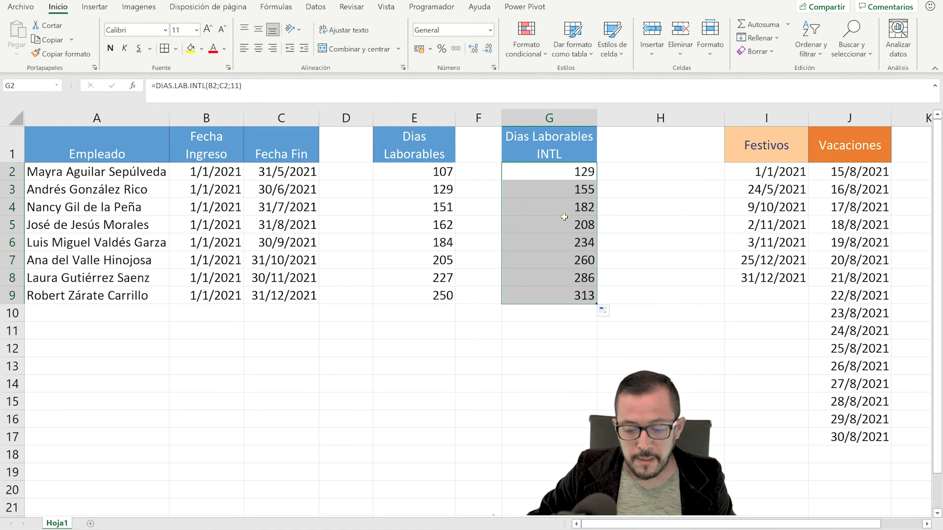
Change the G2 weekend code to 2 (Sunday and Monday) and fill down to G9
double_click(588, 173)
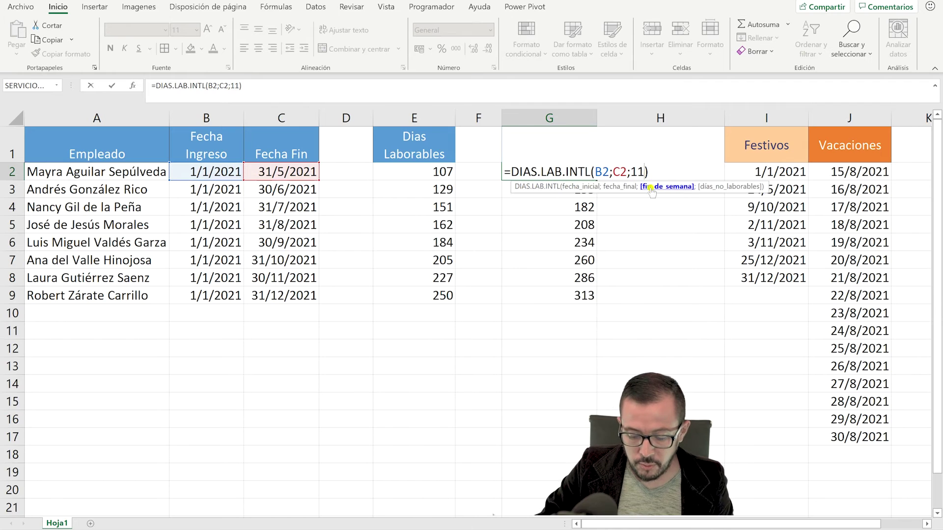
key(BackSpace)
key(BackSpace)
key(BackSpace)
text(;)
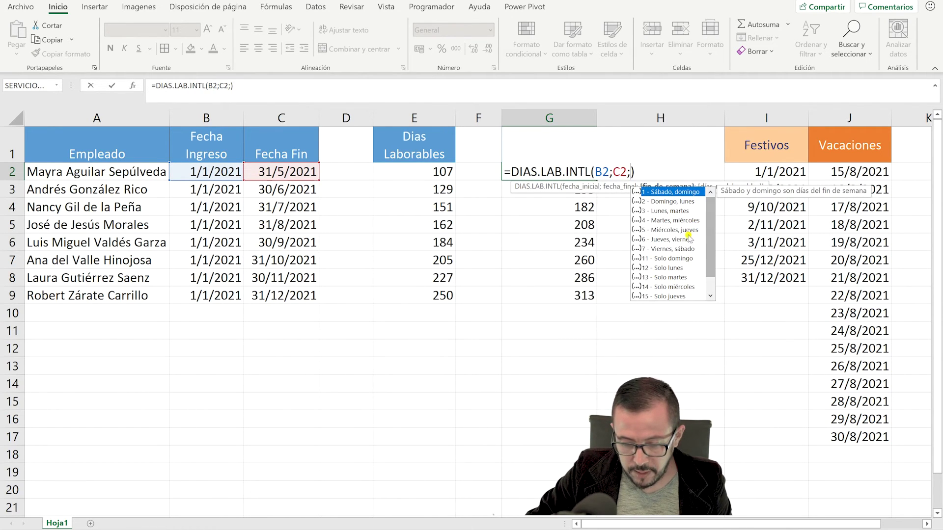
double_click(680, 202)
key(Return)
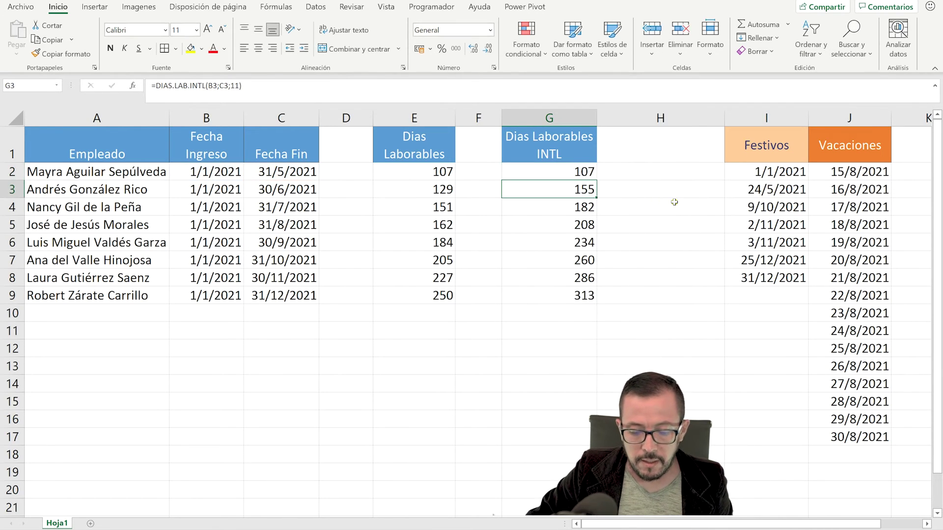
click(584, 172)
drag(598, 180, 597, 301)
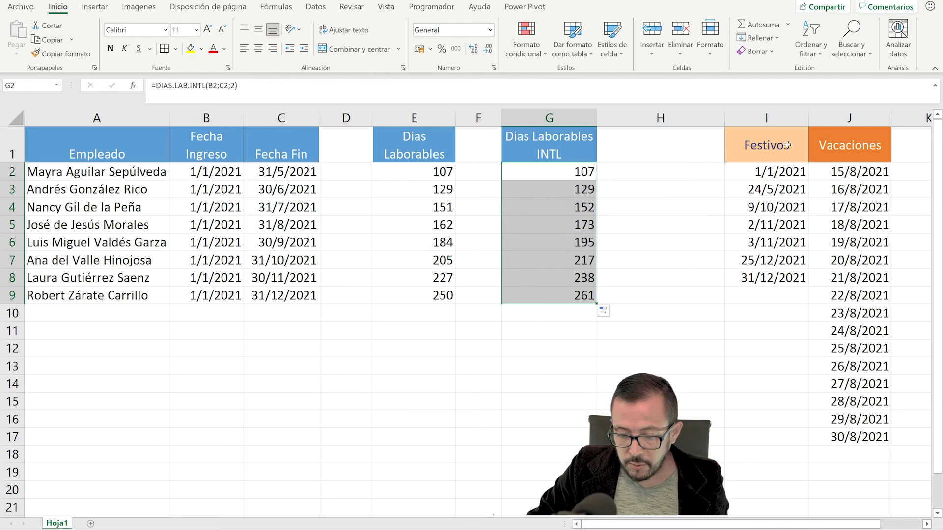
drag(788, 147, 788, 276)
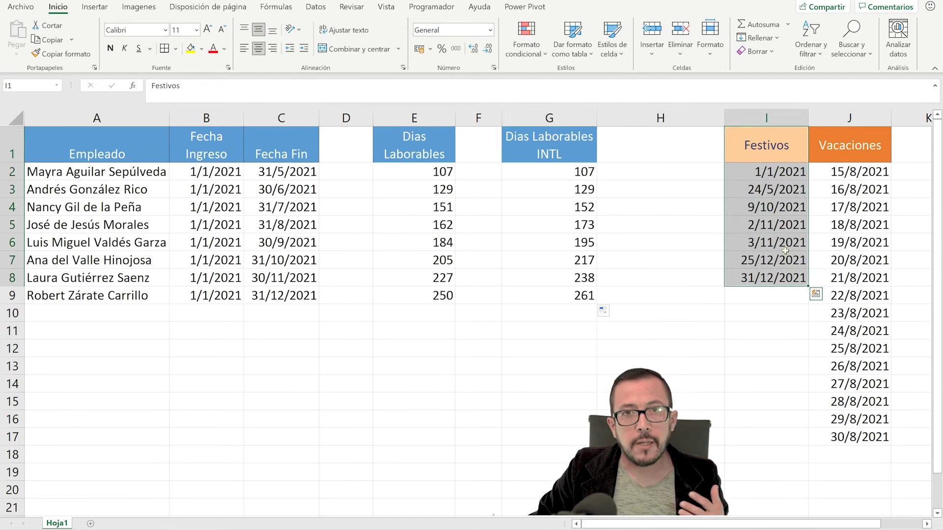
Review the Festivos holiday dates in I2:I8
click(774, 179)
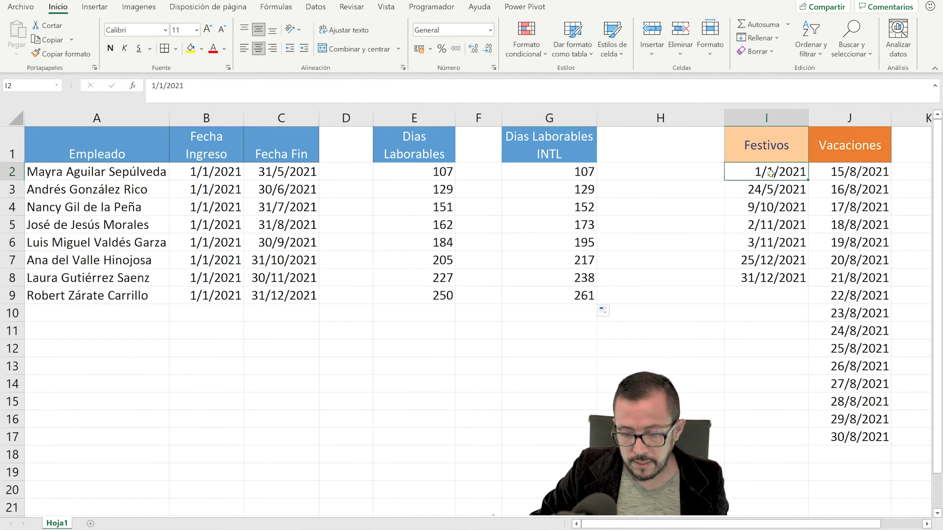
click(774, 194)
click(774, 208)
click(774, 226)
click(774, 243)
click(774, 261)
click(774, 278)
drag(772, 173, 774, 275)
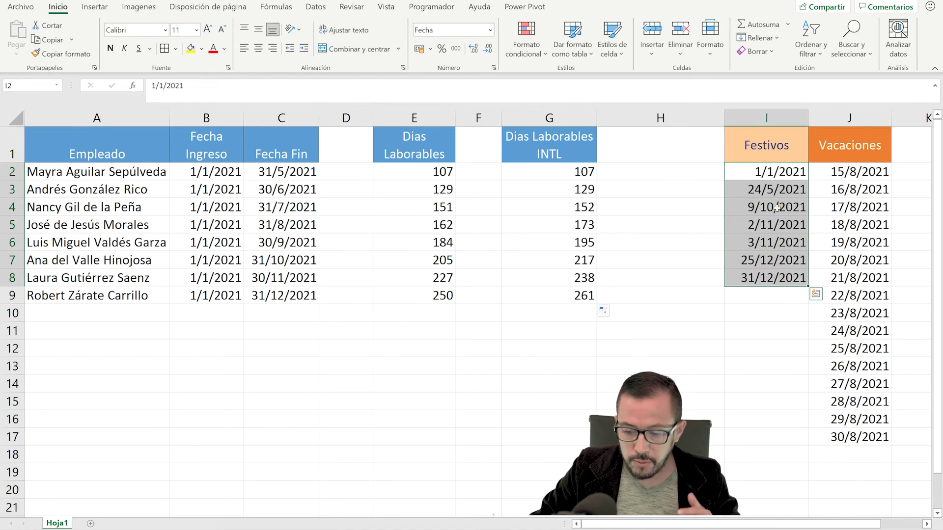
click(766, 293)
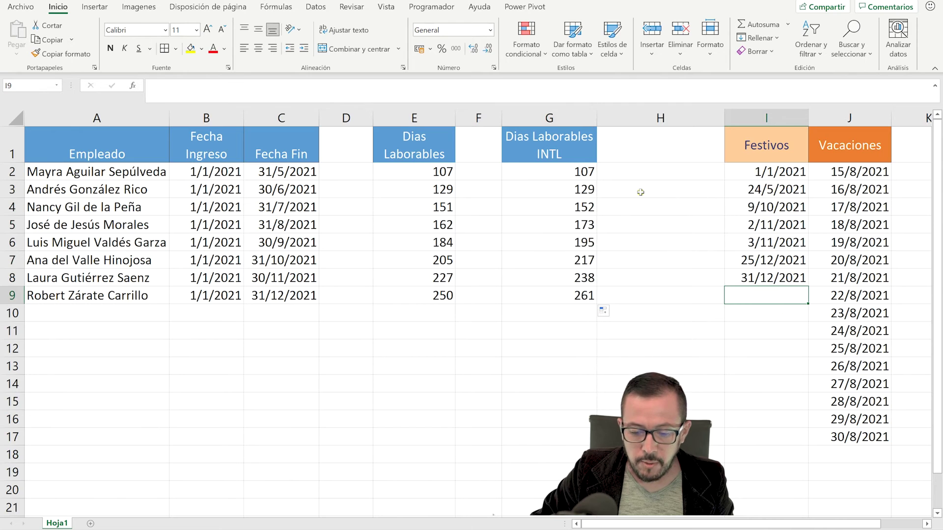
Add $I$2:$I$8 as the holidays argument in G2 and fill it down to G9
double_click(573, 172)
click(638, 171)
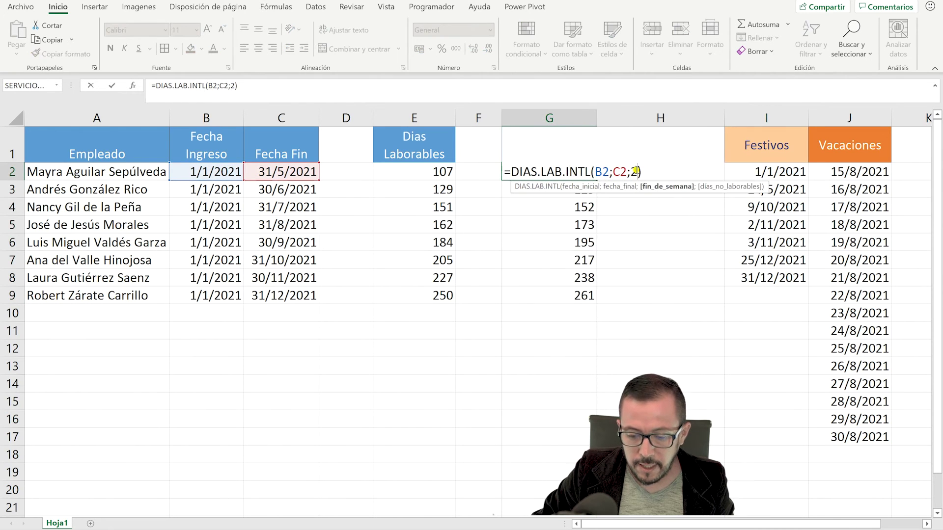
text(;)
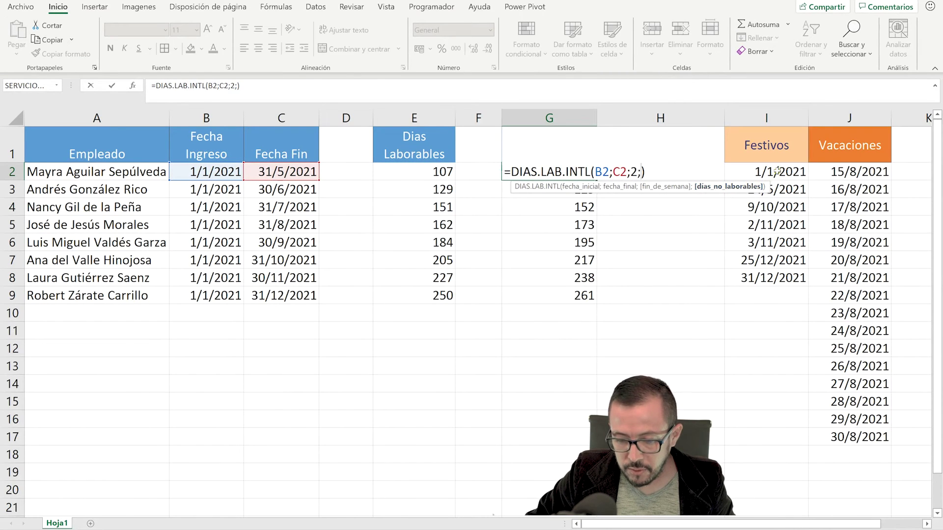
drag(780, 171, 782, 274)
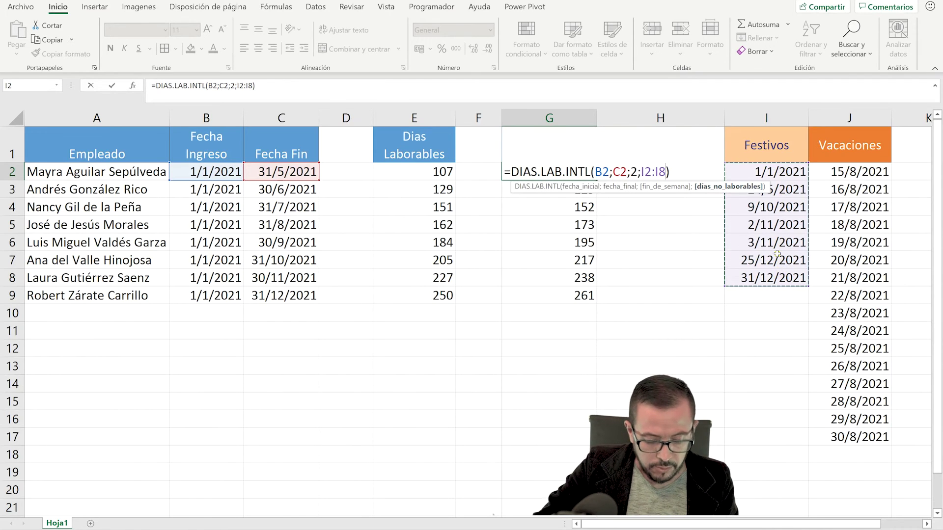
key(F4)
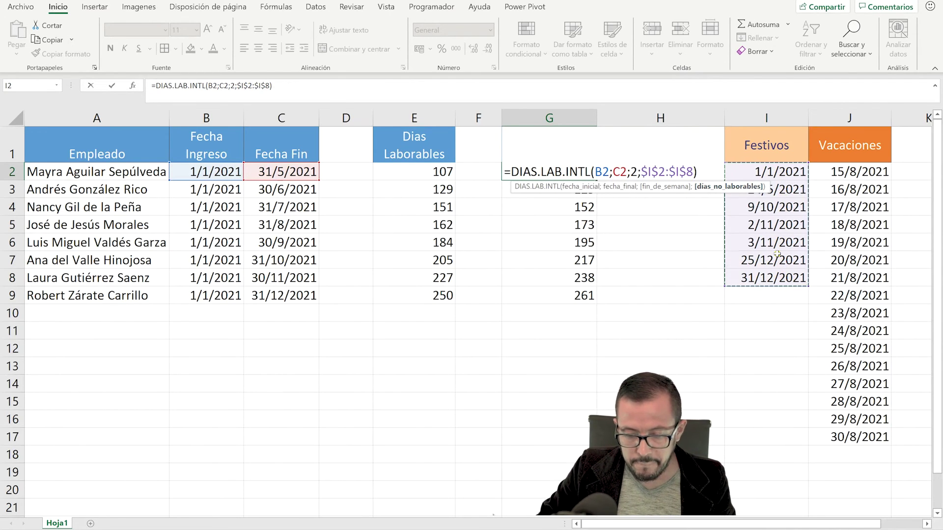
key(Return)
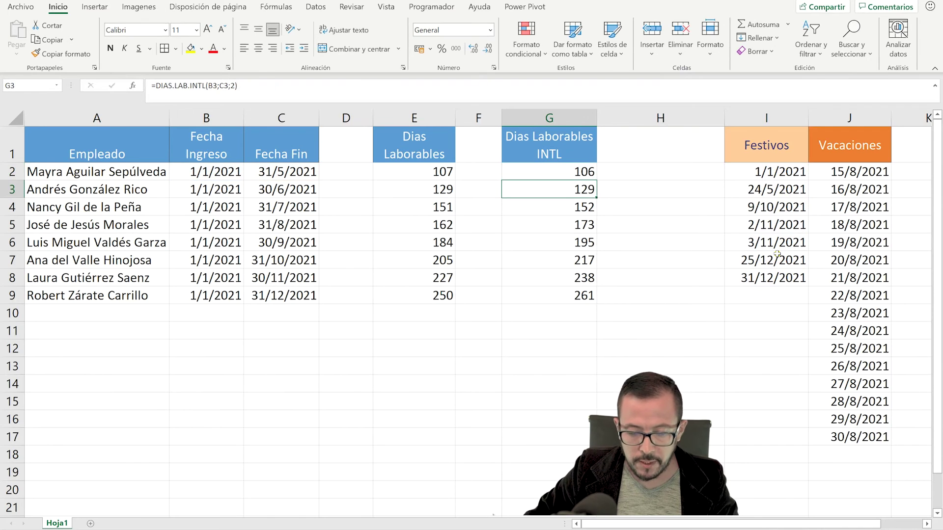
click(578, 172)
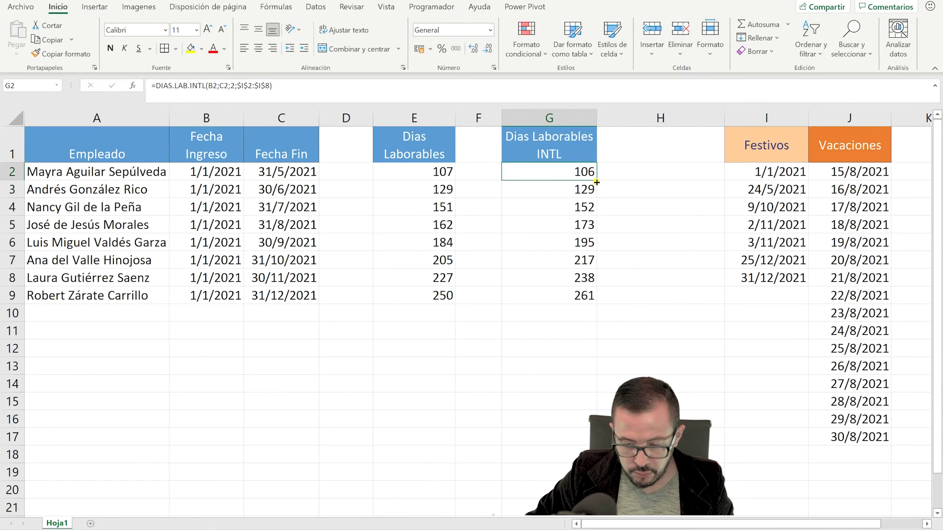
drag(596, 182, 596, 301)
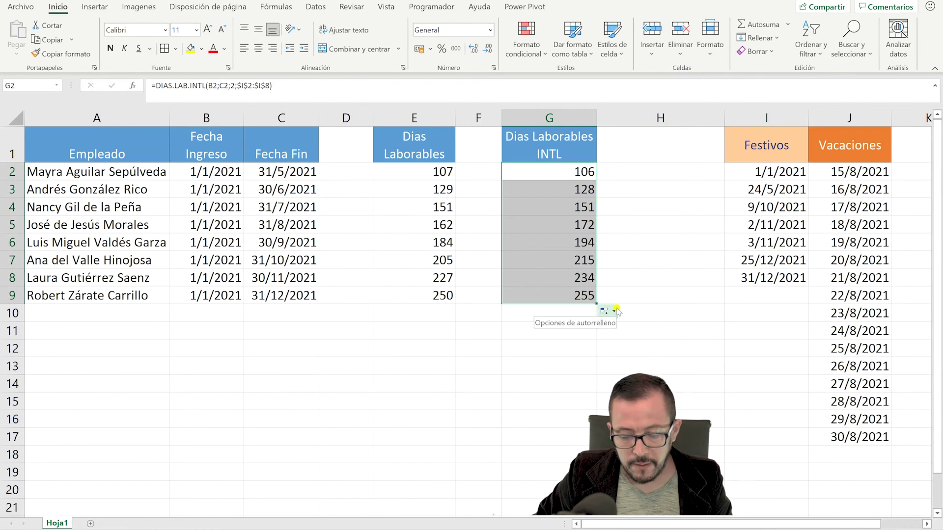
click(772, 177)
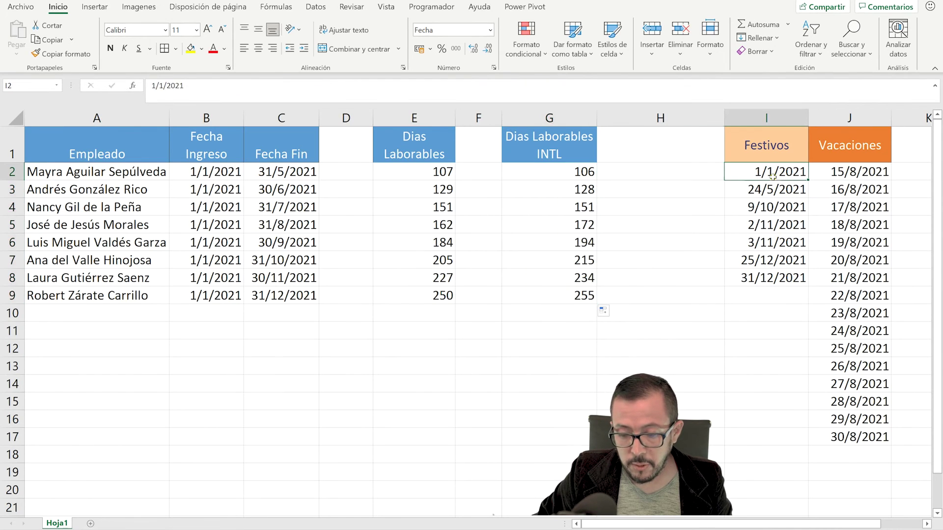
Review the Festivos dates in I2:I8 and the Vacaciones dates in J2:J17
drag(877, 172, 876, 432)
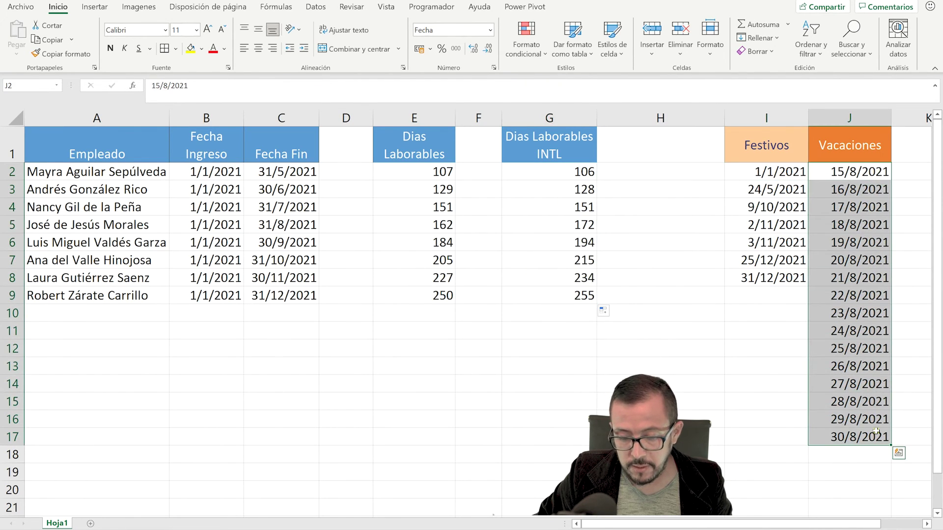
click(836, 175)
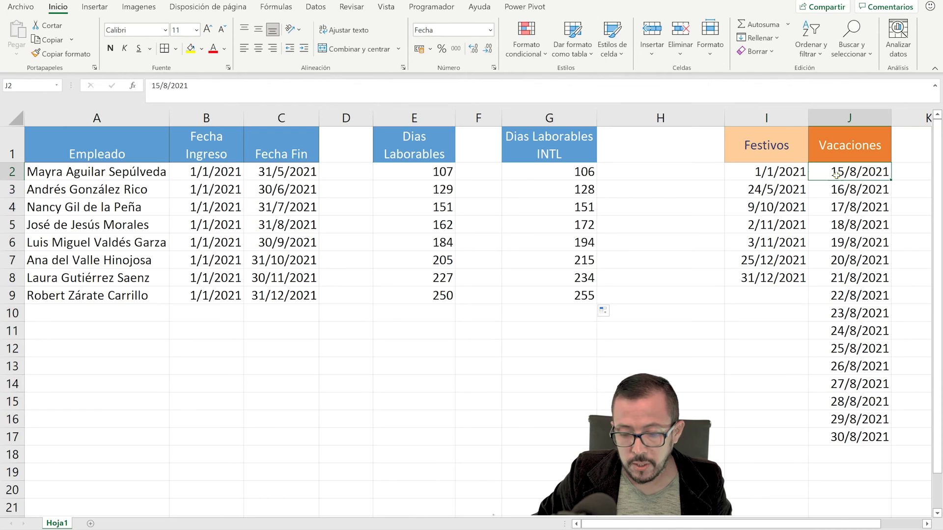
click(788, 173)
drag(775, 172, 776, 278)
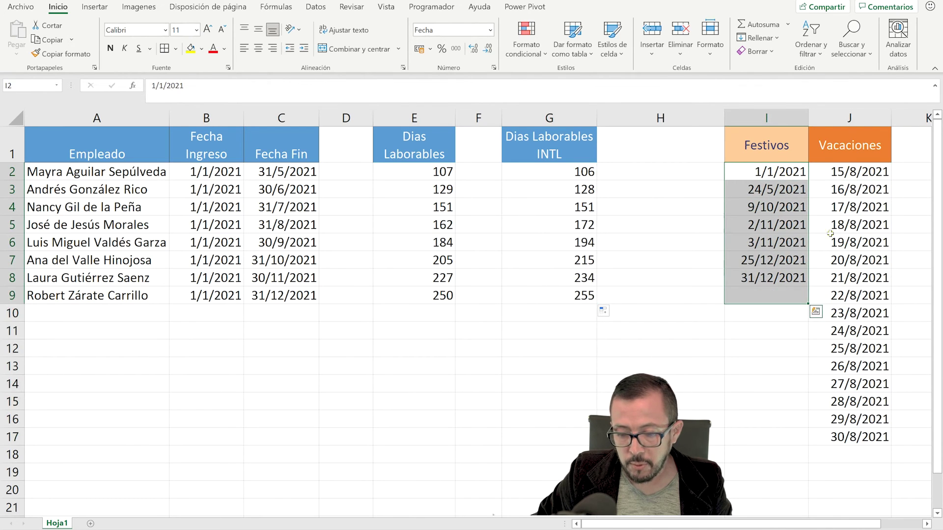
drag(846, 173, 850, 439)
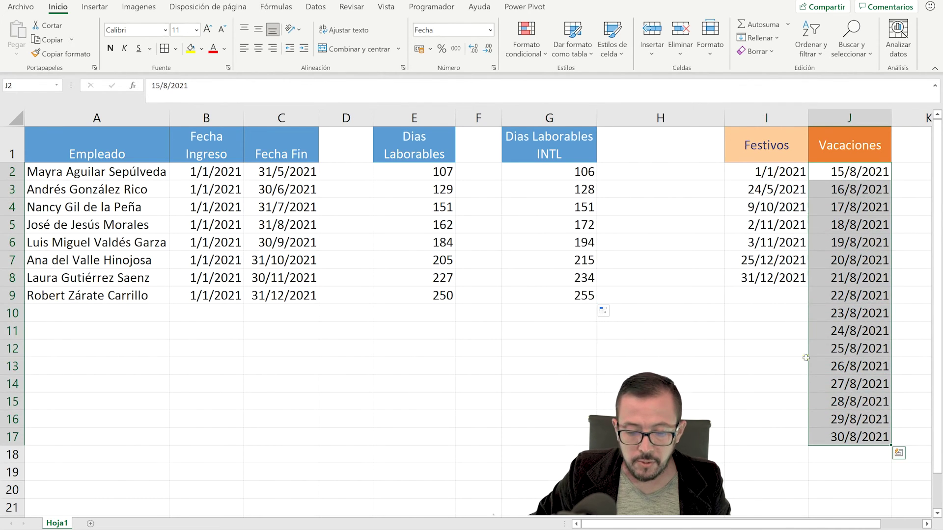
Replace the G2 holidays range with $I$2:$J$17 and fill it down to G9
double_click(578, 171)
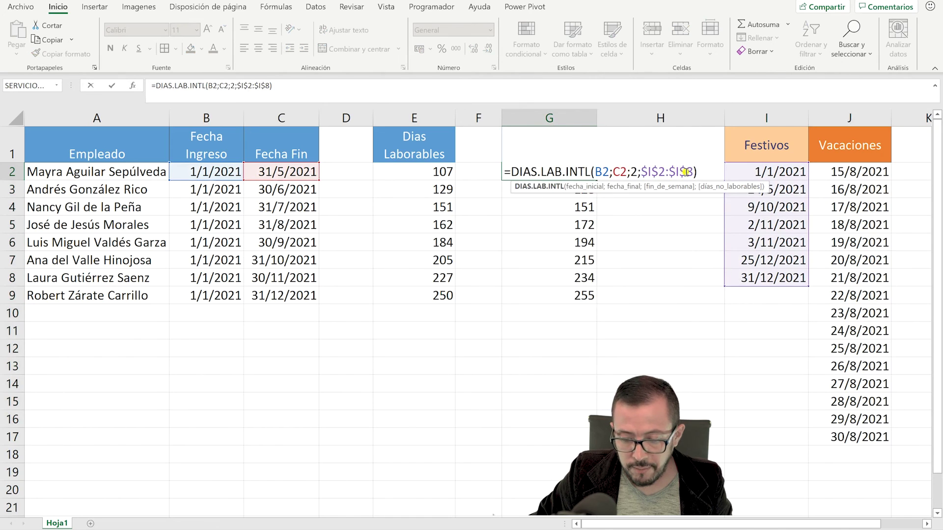
drag(691, 172, 641, 175)
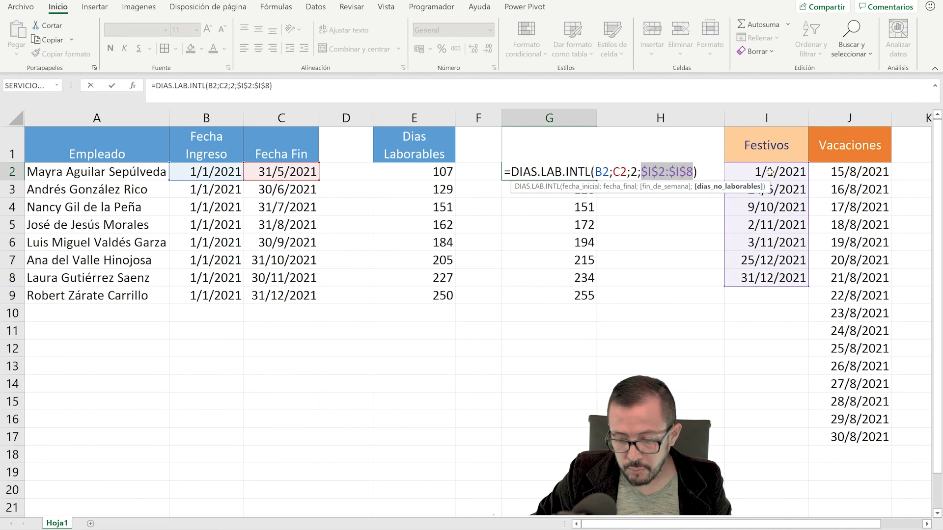
mouse_move(765, 171)
mouse_down()
mouse_move(845, 179)
mouse_move(861, 435)
mouse_up()
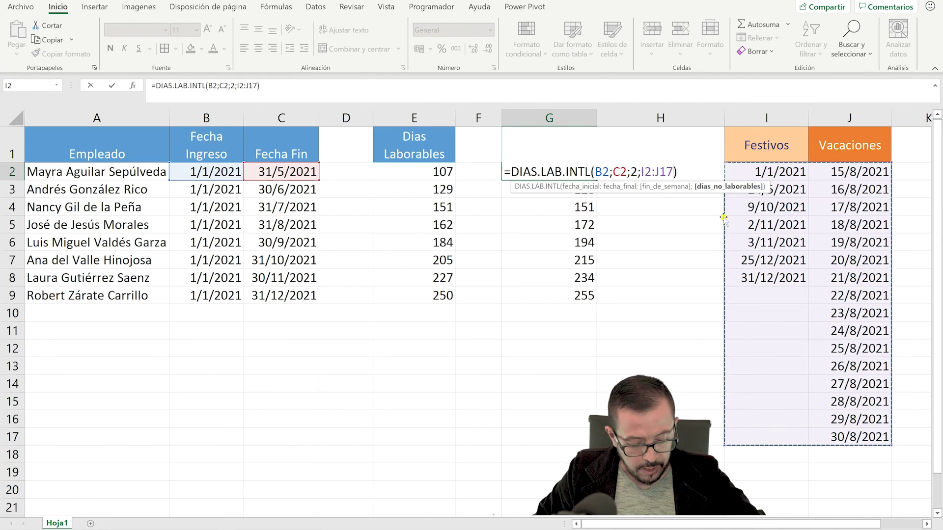
key(F4)
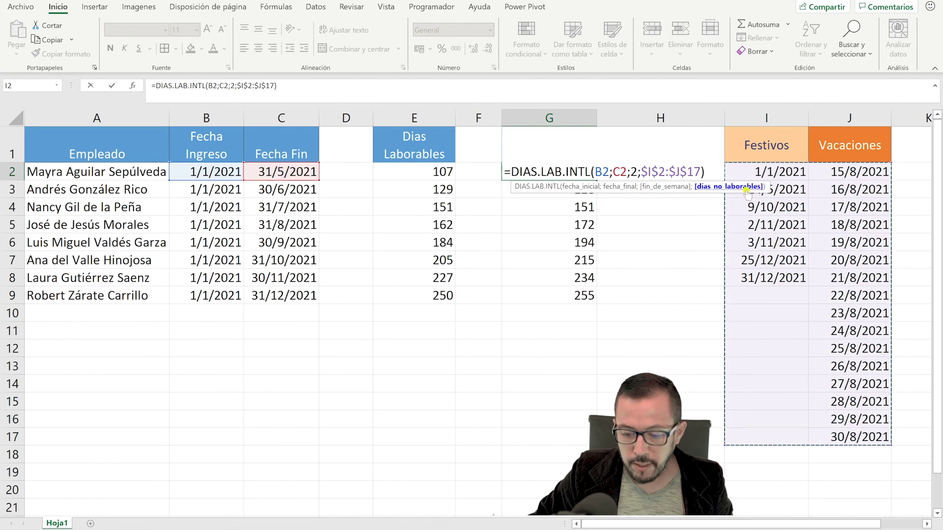
key(Return)
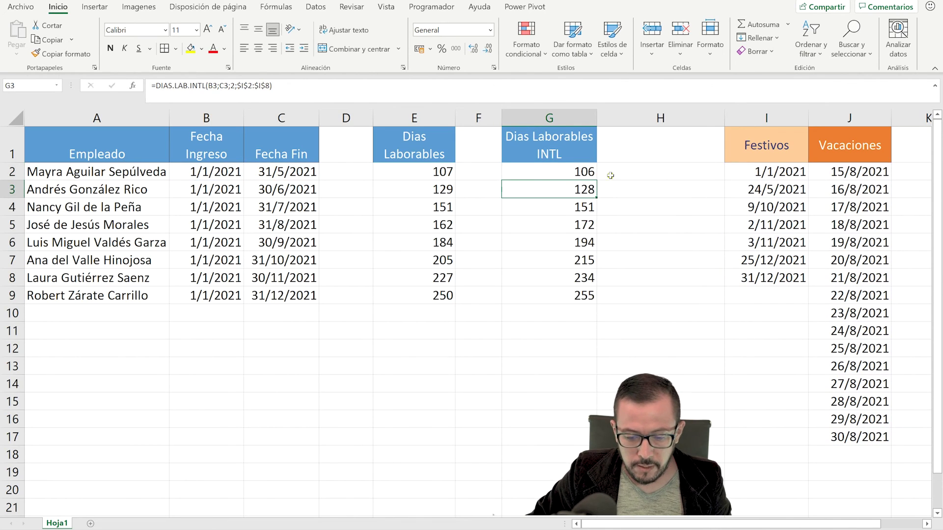
click(578, 173)
drag(596, 182, 599, 301)
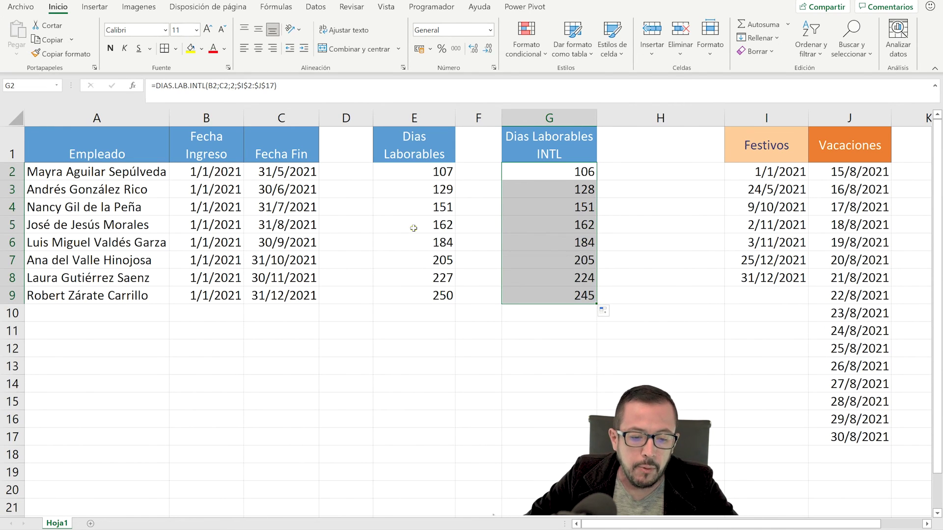
click(212, 175)
key(Down)
key(Down)
click(282, 210)
click(221, 226)
click(282, 226)
click(221, 244)
click(283, 244)
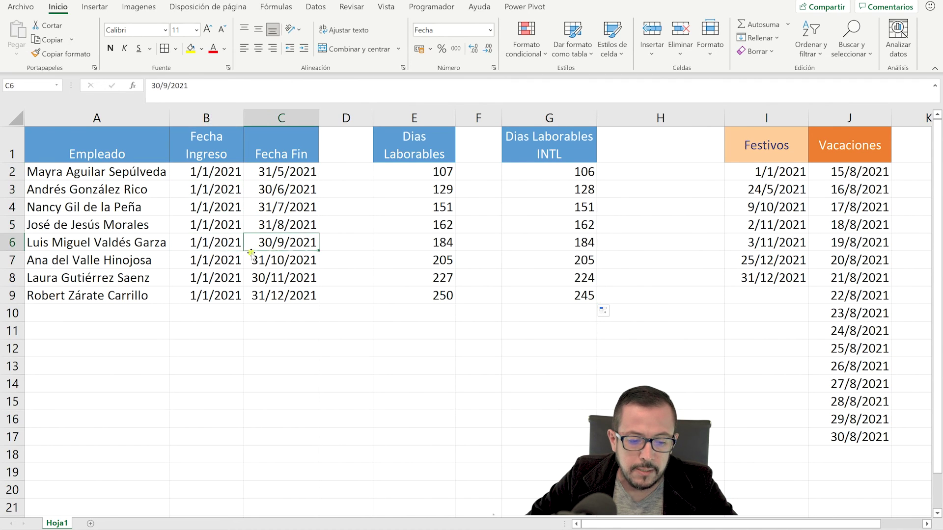
click(233, 262)
click(281, 262)
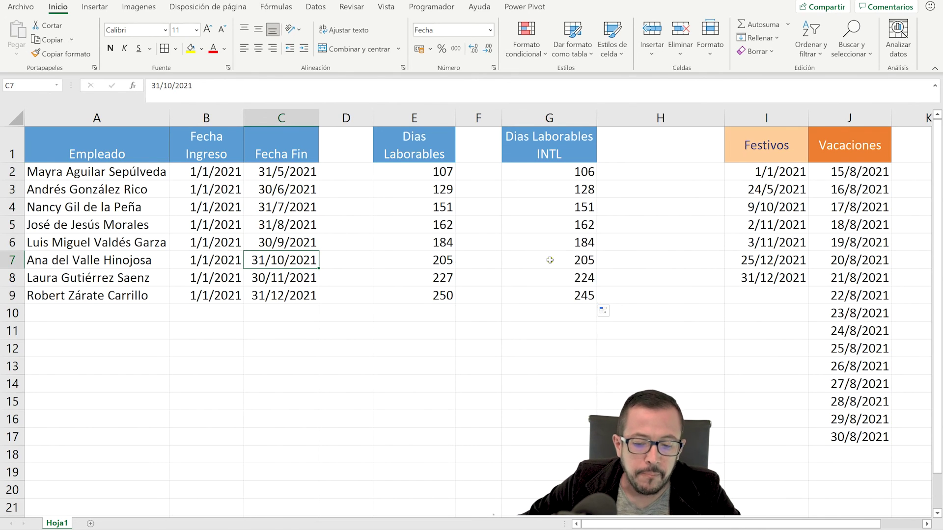
click(574, 171)
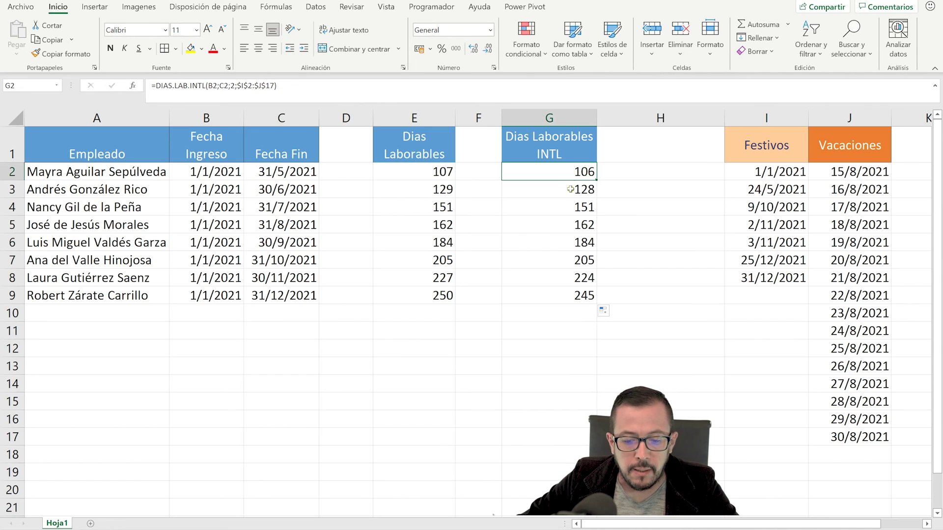
click(570, 190)
click(571, 207)
click(559, 226)
click(561, 242)
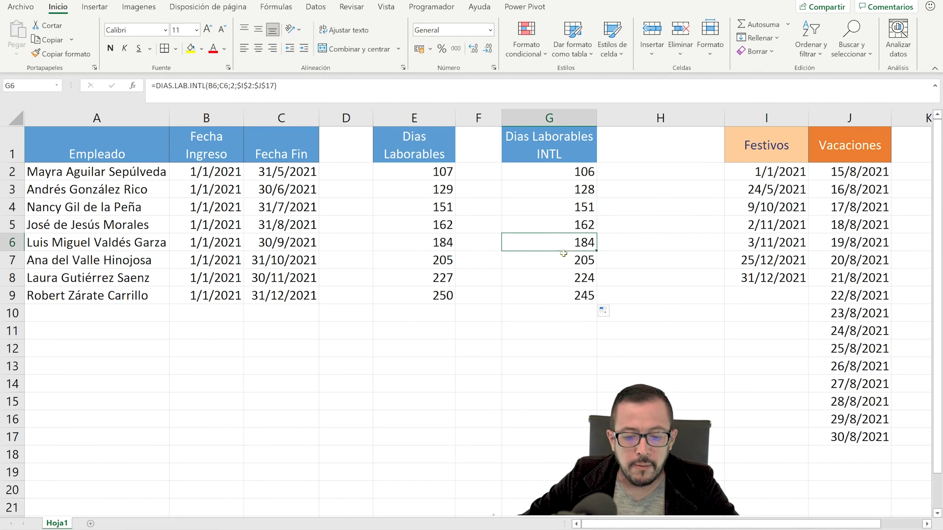
click(563, 260)
click(566, 278)
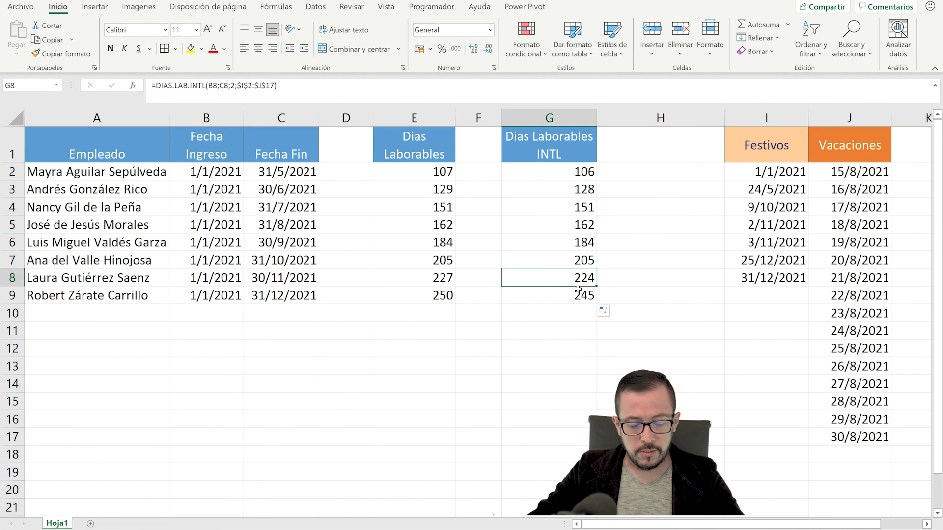